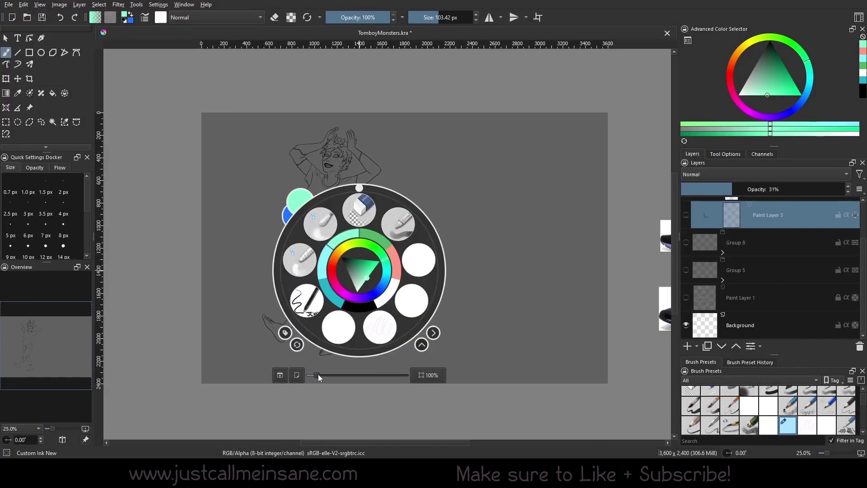
# Step: Examine which masks and layers can be added to Paint Layer 9, the figure's line art
pyautogui.moveTo(317, 376); pyautogui.dragTo(324, 378)
pyautogui.click(522, 224)
pyautogui.moveTo(459, 232)
pyautogui.mouseDown()
pyautogui.moveTo(466, 239)
pyautogui.moveTo(470, 231)
pyautogui.mouseUp()
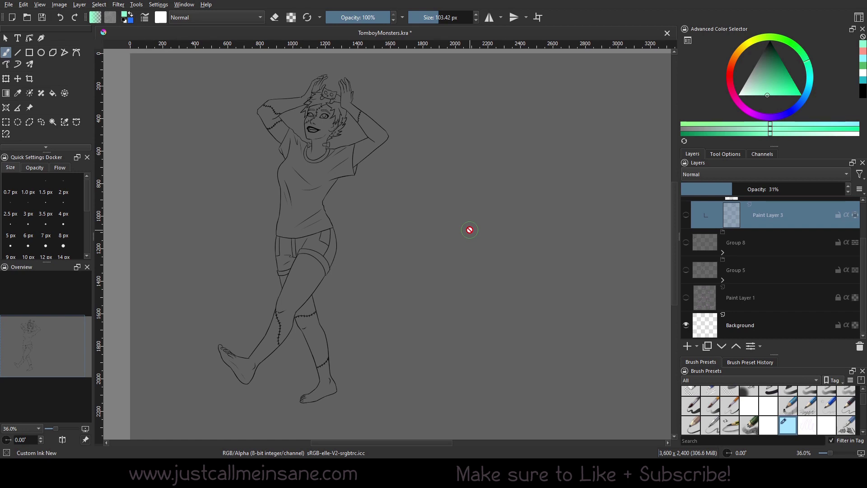
pyautogui.scroll(1, 864, 247)
pyautogui.rightClick(779, 211)
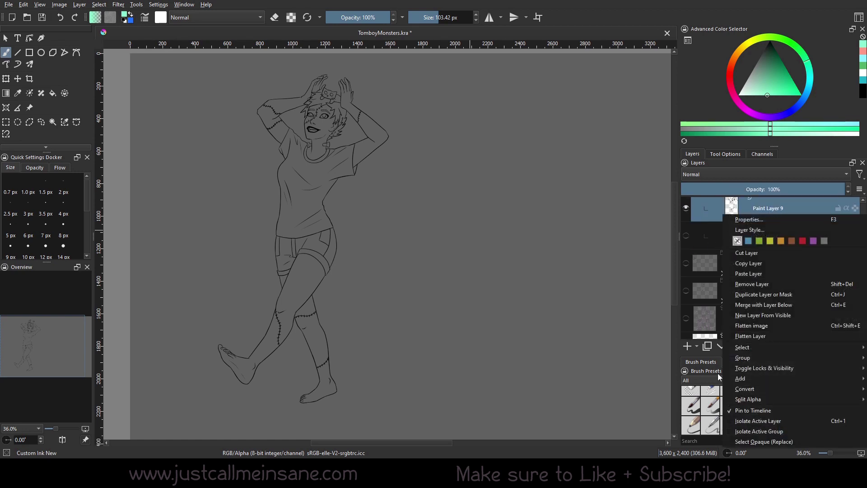
pyautogui.moveTo(758, 377)
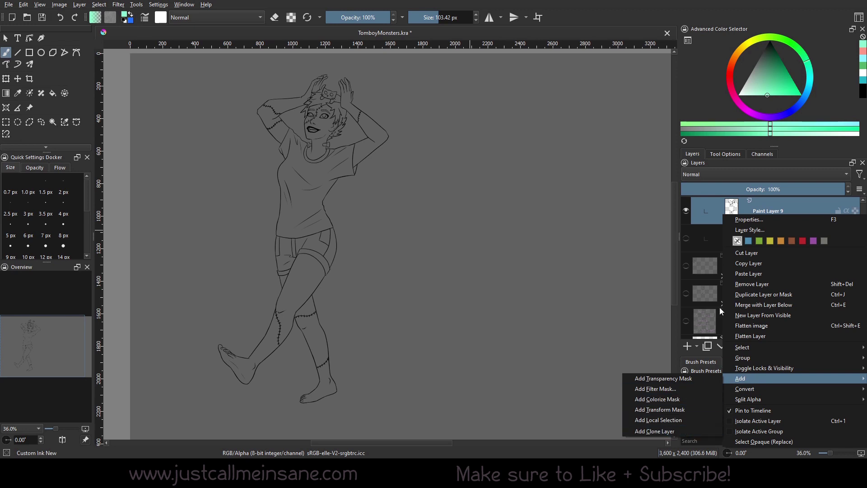
pyautogui.click(652, 19)
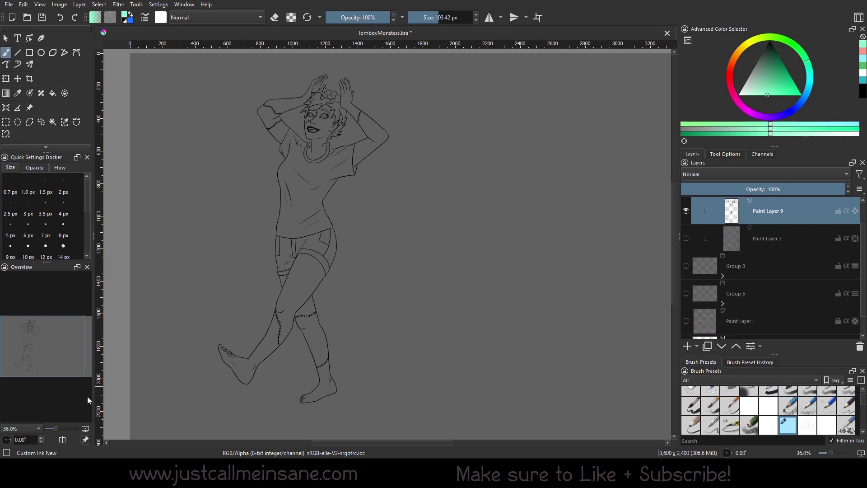
# Step: Add a clone layer of Paint Layer 9 inside Group 10
pyautogui.hotkey('ctrl', 'g')
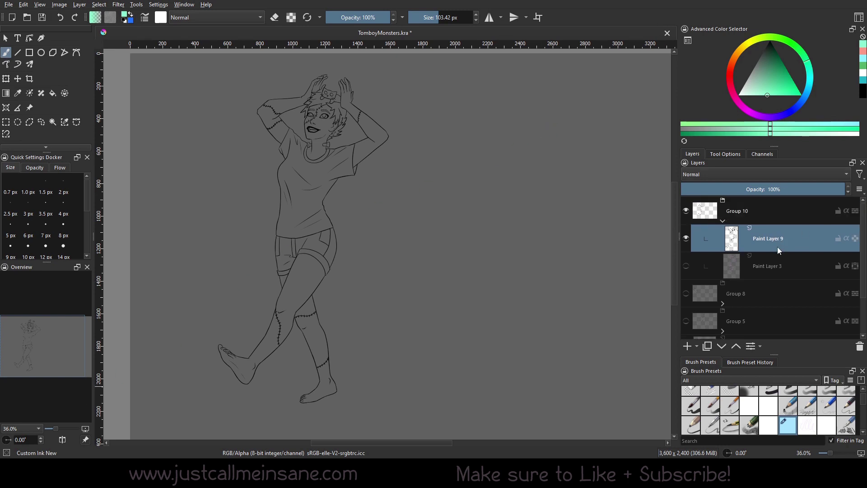
pyautogui.rightClick(782, 242)
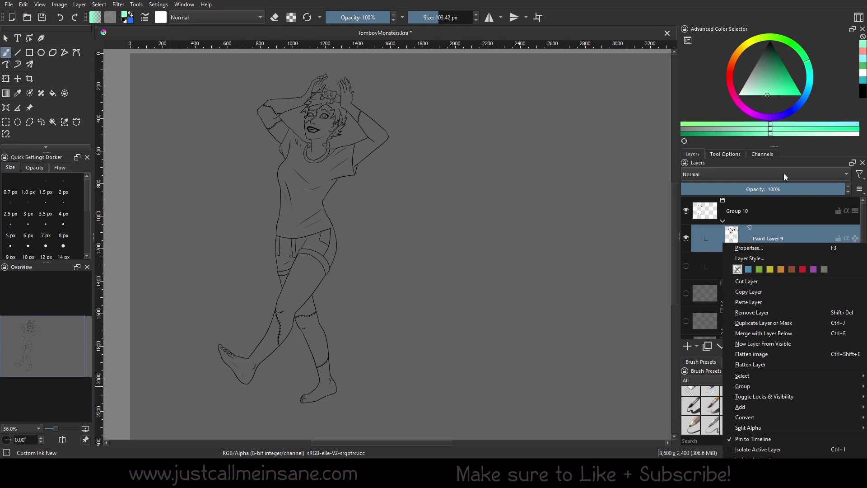
pyautogui.moveTo(737, 408)
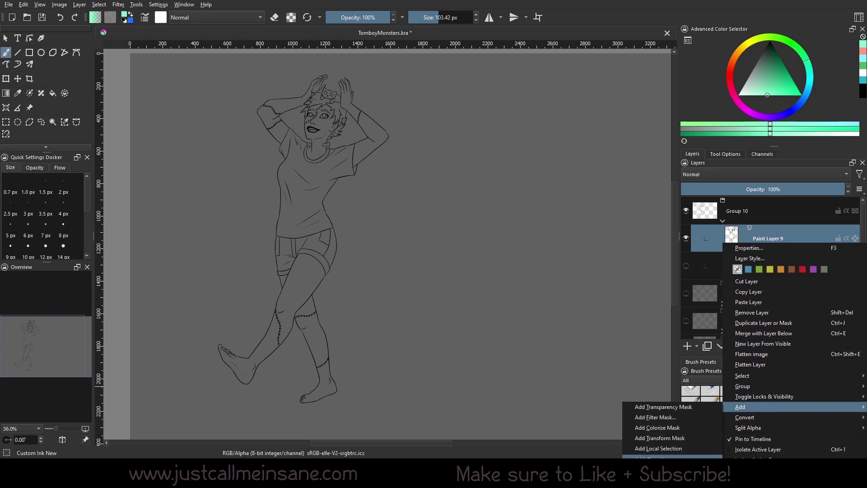
pyautogui.click(679, 458)
pyautogui.click(779, 266)
pyautogui.click(780, 240)
pyautogui.click(774, 256)
# Step: Enlarge the layer thumbnails to their maximum size and select the clone layer
pyautogui.click(861, 191)
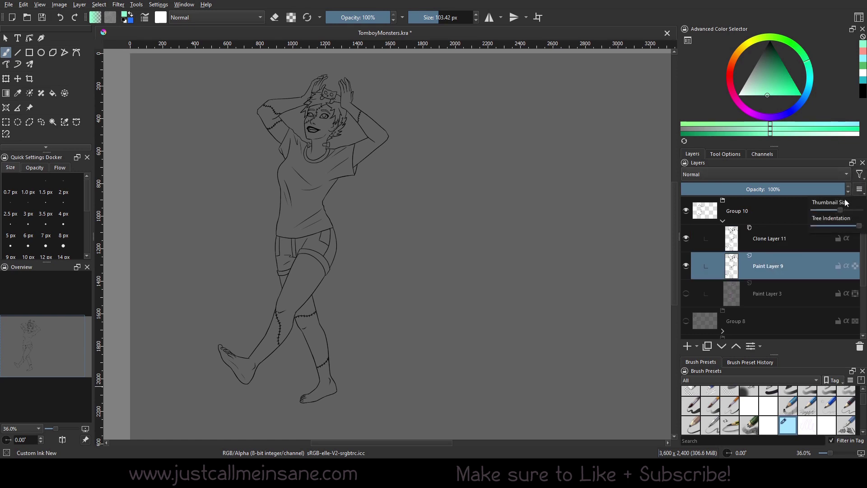
pyautogui.click(861, 191)
pyautogui.click(861, 193)
pyautogui.moveTo(840, 210); pyautogui.dragTo(862, 212)
pyautogui.click(799, 247)
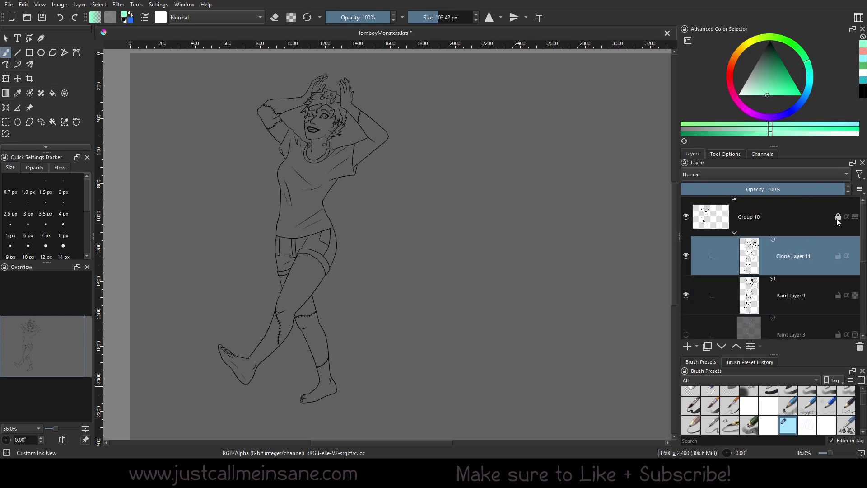
pyautogui.click(860, 190)
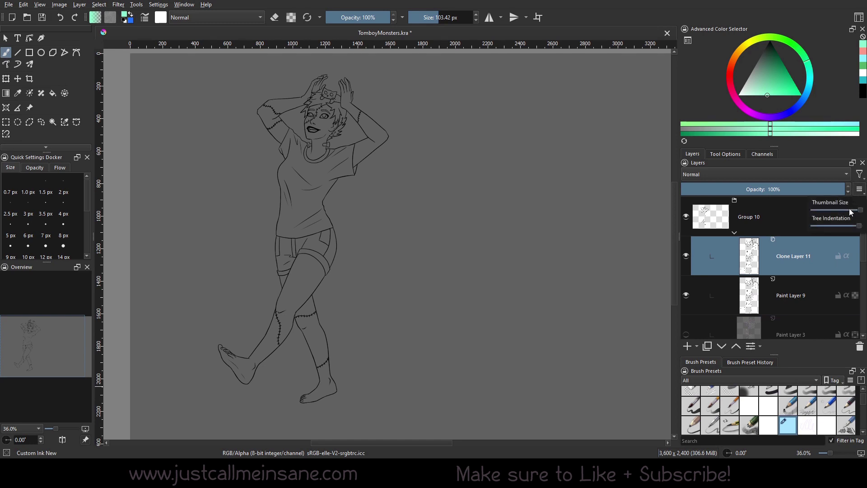
pyautogui.click(799, 258)
# Step: Try to paint with the brush directly on Clone Layer 11
pyautogui.click(754, 291)
pyautogui.click(756, 266)
pyautogui.click(773, 240)
pyautogui.click(812, 246)
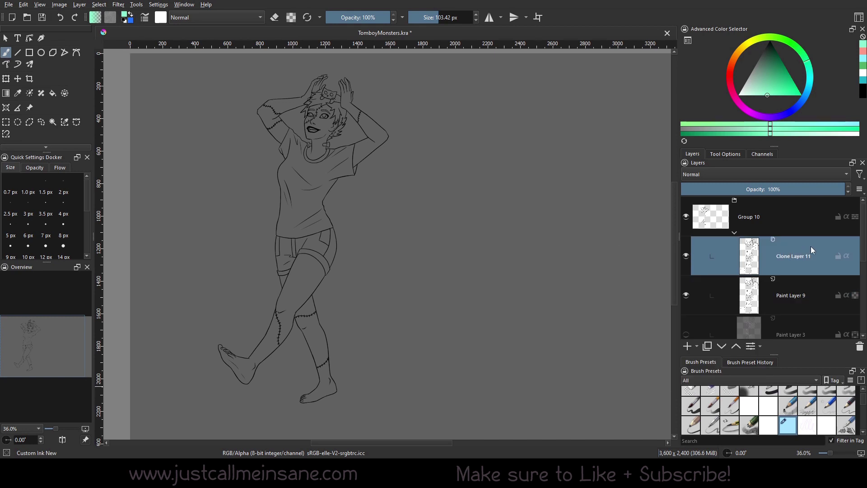
pyautogui.click(403, 187)
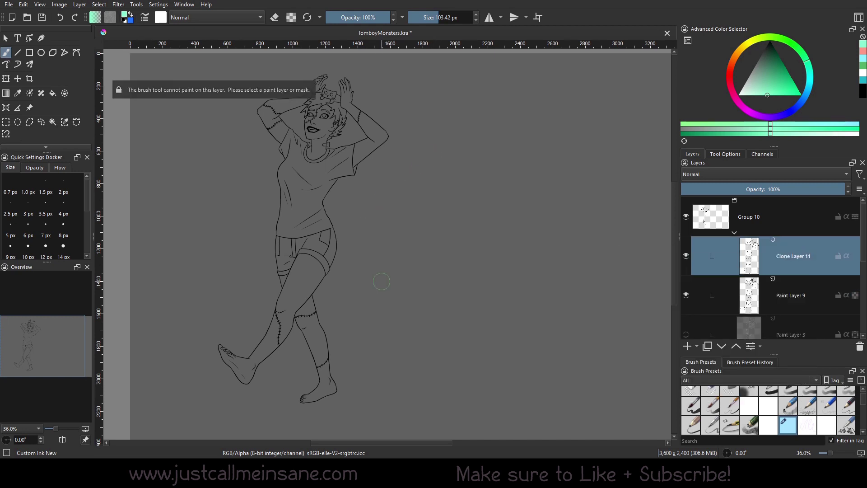
# Step: Scribble a mint-green test stroke over the figure on Paint Layer 9, undo it, and reselect the clone layer
pyautogui.click(792, 296)
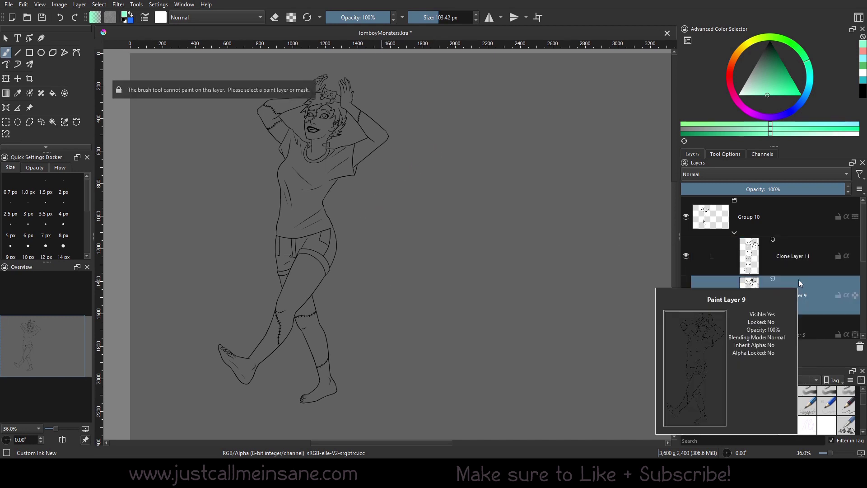
pyautogui.moveTo(362, 246)
pyautogui.mouseDown()
pyautogui.moveTo(382, 244)
pyautogui.moveTo(423, 263)
pyautogui.moveTo(497, 253)
pyautogui.moveTo(451, 217)
pyautogui.moveTo(361, 290)
pyautogui.moveTo(388, 388)
pyautogui.mouseUp()
pyautogui.click(686, 294)
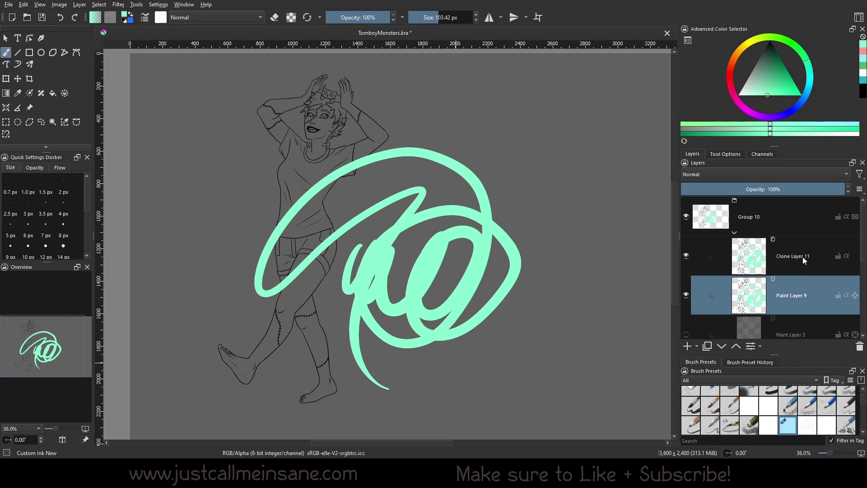
pyautogui.hotkey('ctrl', 'z')
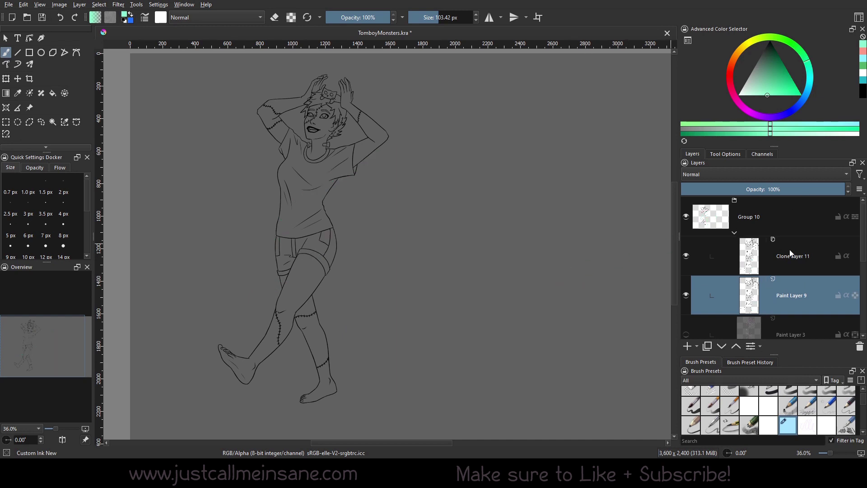
pyautogui.click(756, 248)
pyautogui.moveTo(756, 248)
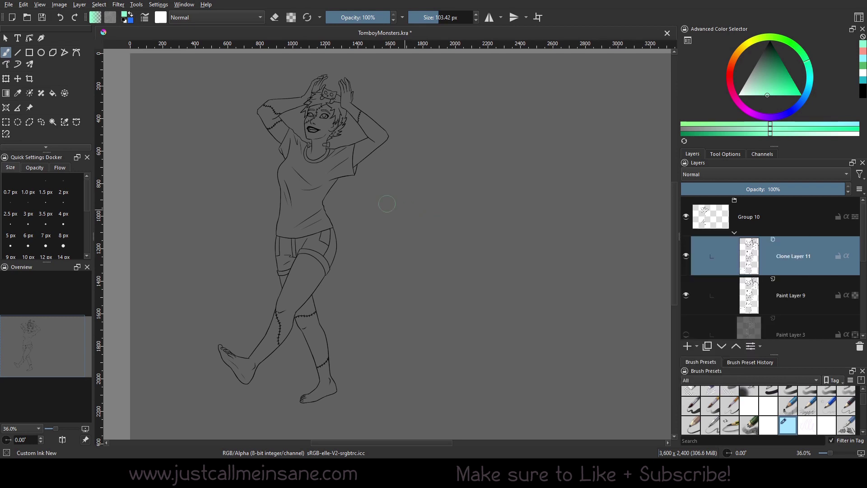
# Step: Create a new document from the comic page template with six panels
pyautogui.click(9, 5)
pyautogui.click(24, 26)
pyautogui.scroll(-1, 864, 243)
# Step: Reduce the layer thumbnail size so the comic page's layers fit in the list
pyautogui.click(859, 189)
pyautogui.moveTo(857, 213); pyautogui.dragTo(831, 210)
pyautogui.click(709, 162)
pyautogui.scroll(1, 800, 232)
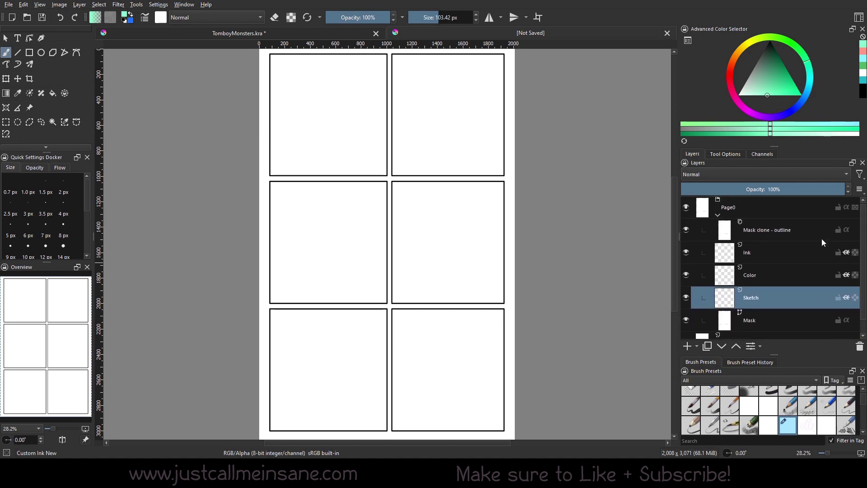
# Step: Check which layer "Mask clone - outline" copies from, keeping Mask as its source
pyautogui.click(766, 228)
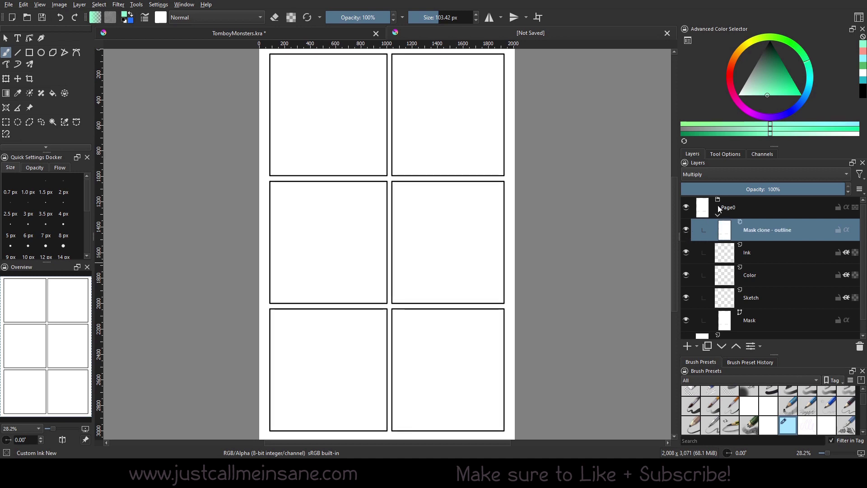
pyautogui.click(768, 254)
pyautogui.click(778, 232)
pyautogui.rightClick(776, 234)
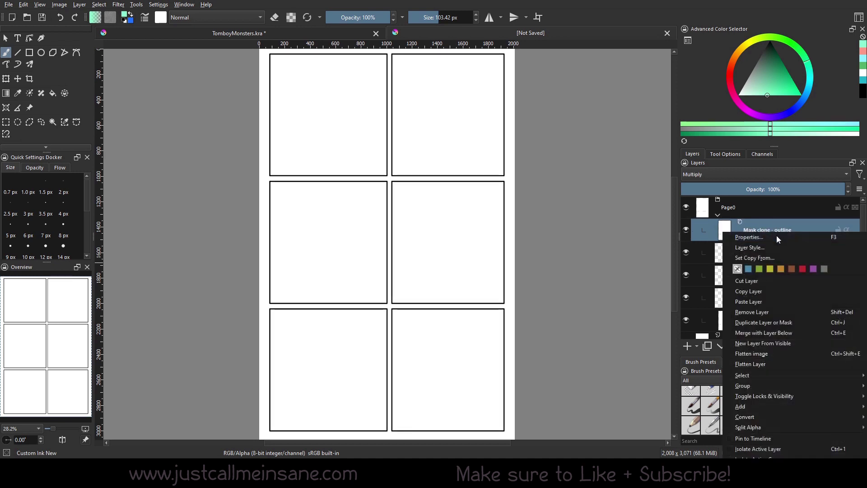
pyautogui.click(762, 258)
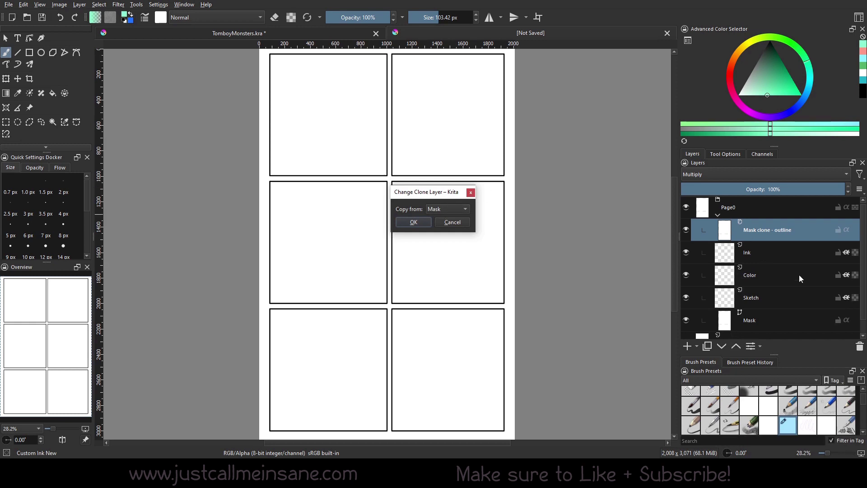
pyautogui.press('Return')
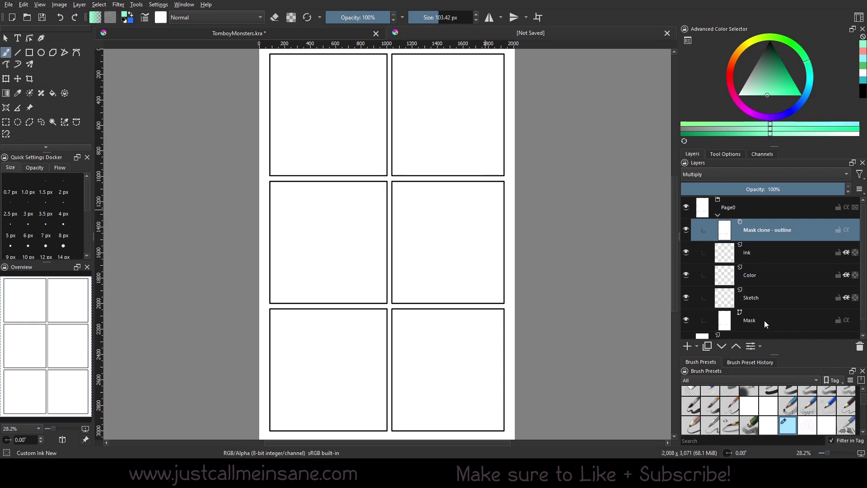
# Step: Hide the Mask layer and scribble in mint green on the Sketch layer
pyautogui.click(762, 319)
pyautogui.click(686, 320)
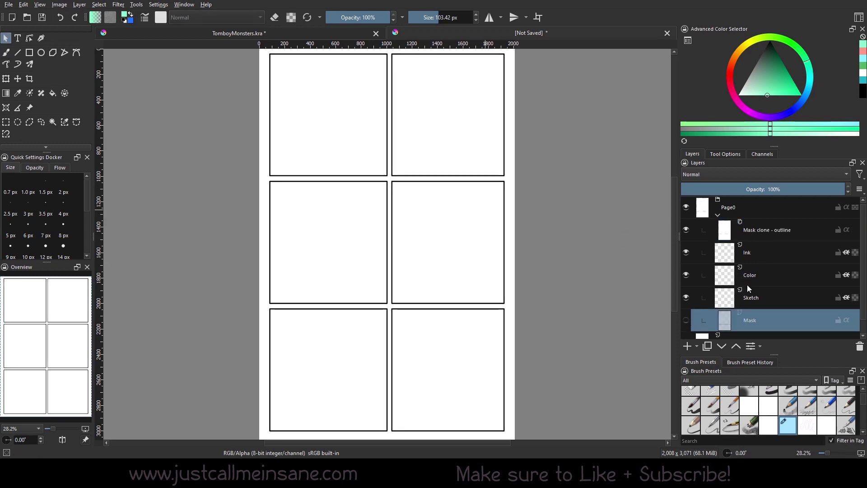
pyautogui.click(755, 297)
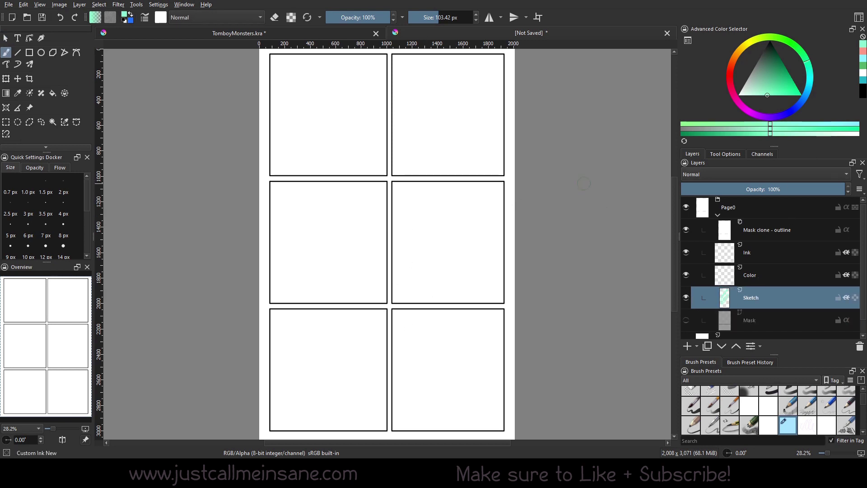
# Step: Scribble in a darker green across the panels on the Sketch, Ink and Color layers, and show the Mask layer again
pyautogui.click(770, 75)
pyautogui.moveTo(771, 74); pyautogui.dragTo(790, 67)
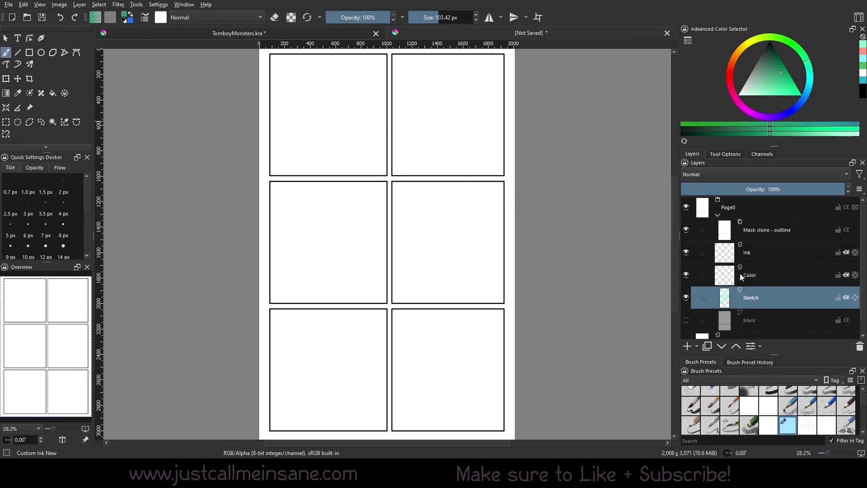
pyautogui.click(768, 254)
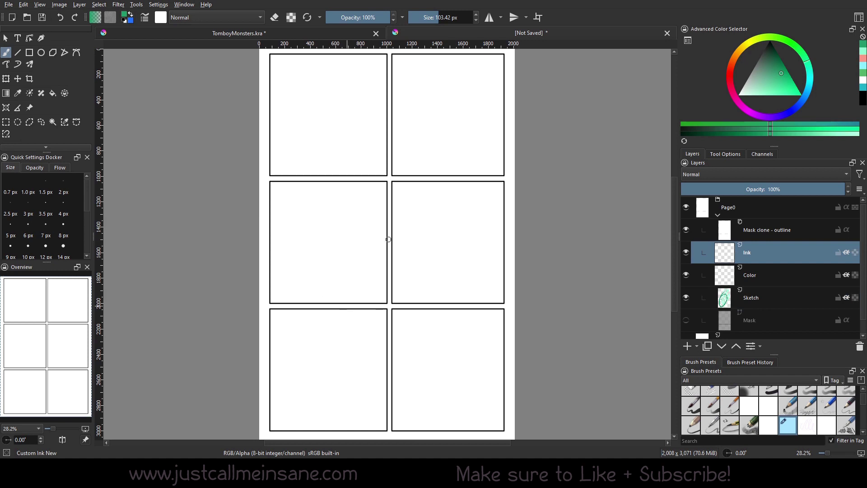
pyautogui.click(768, 279)
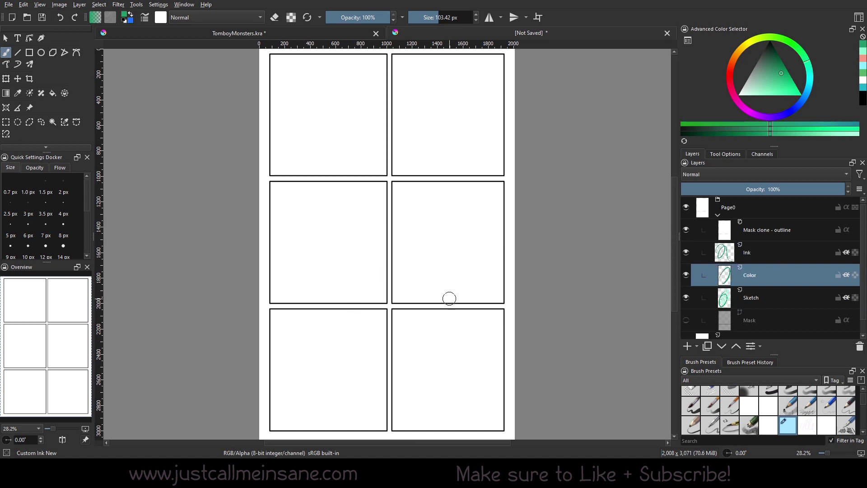
pyautogui.rightClick(449, 298)
pyautogui.rightClick(474, 318)
pyautogui.click(687, 319)
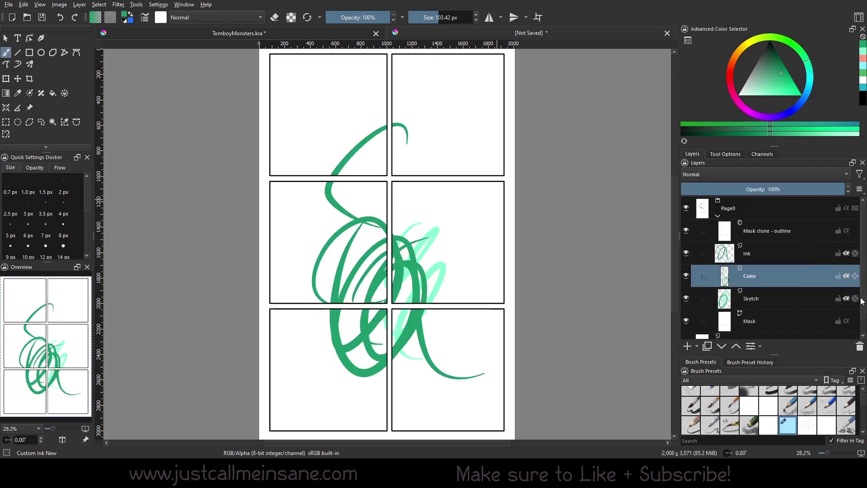
# Step: Hide and reshow the "Mask clone - outline" layer to compare how the strokes meet the panel borders
pyautogui.click(781, 231)
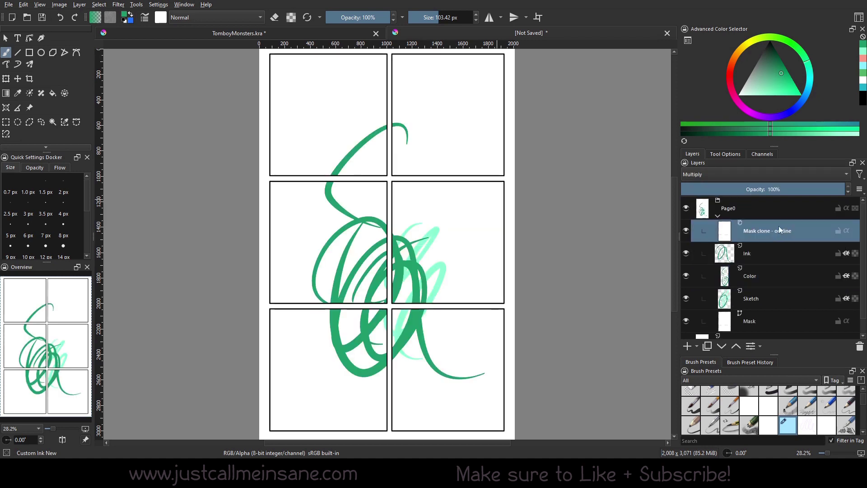
pyautogui.click(687, 231)
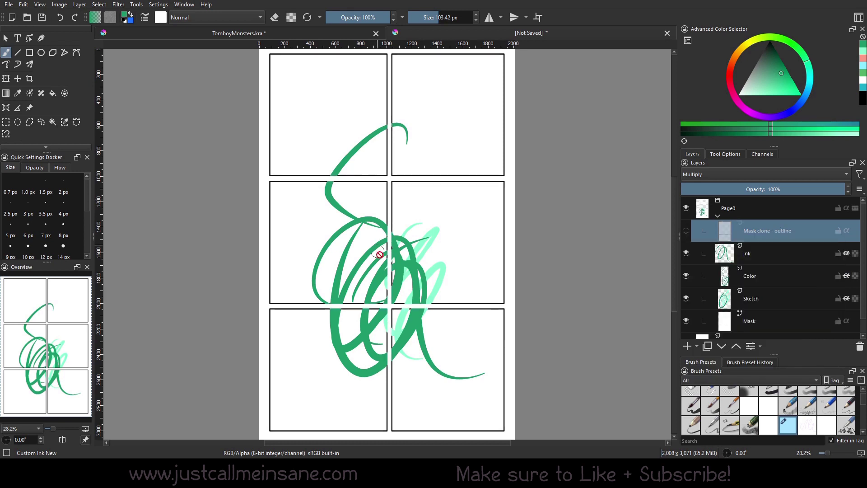
pyautogui.click(733, 323)
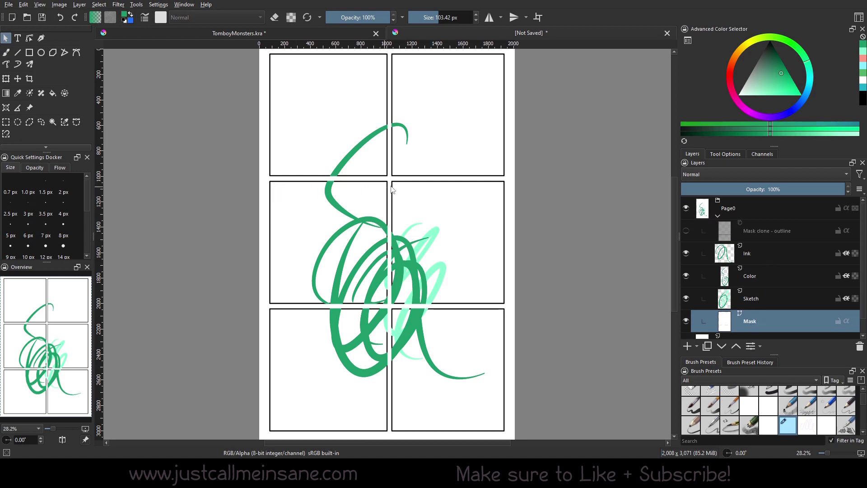
pyautogui.click(686, 231)
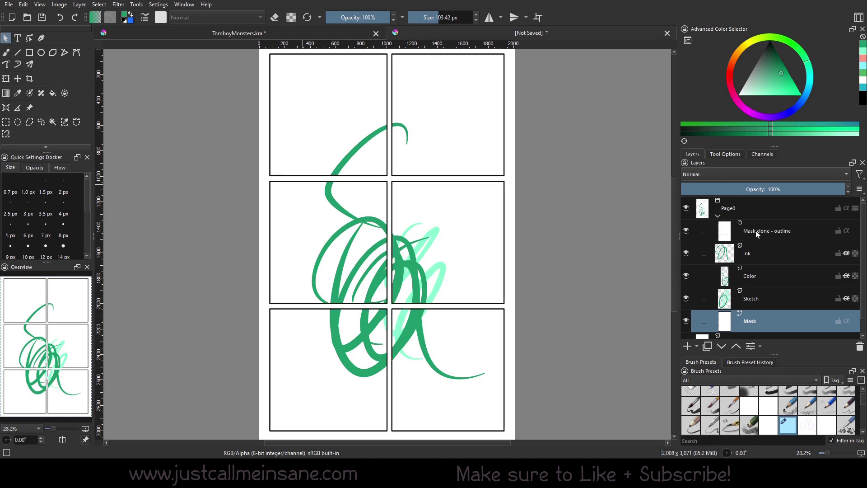
# Step: Go through the Sketch, Color, Ink, "Mask clone - outline" and Mask layers to examine how the page's layer stack is arranged
pyautogui.click(755, 231)
pyautogui.press('b')
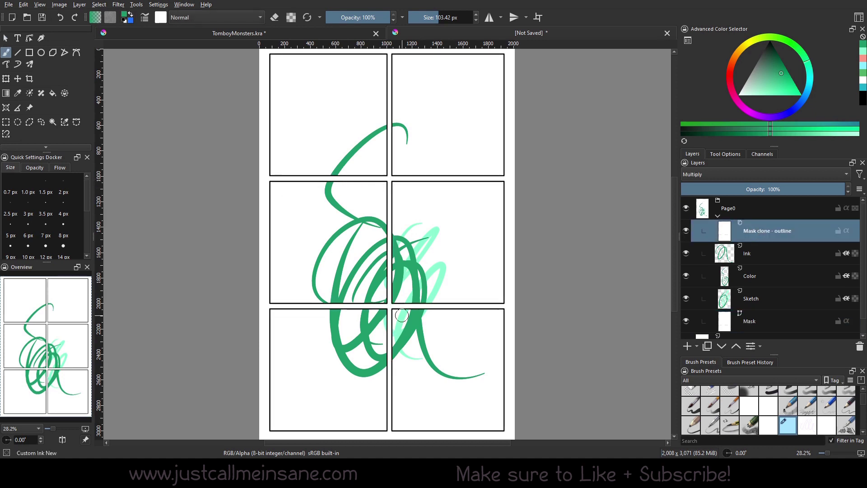
pyautogui.click(762, 299)
pyautogui.click(763, 275)
pyautogui.click(763, 254)
pyautogui.click(762, 235)
pyautogui.click(762, 291)
pyautogui.click(763, 322)
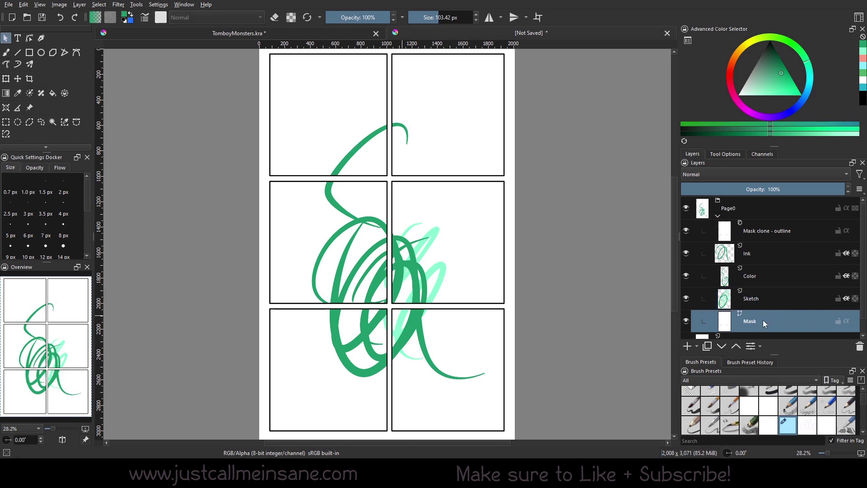
pyautogui.click(763, 233)
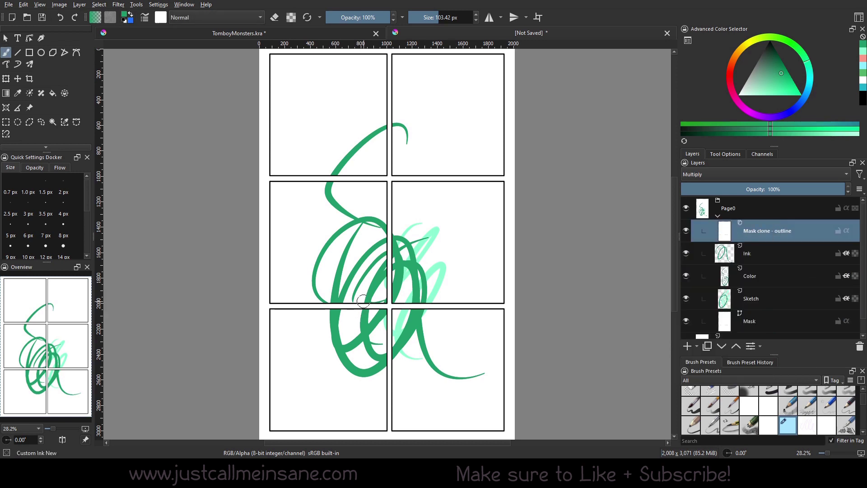
pyautogui.click(754, 325)
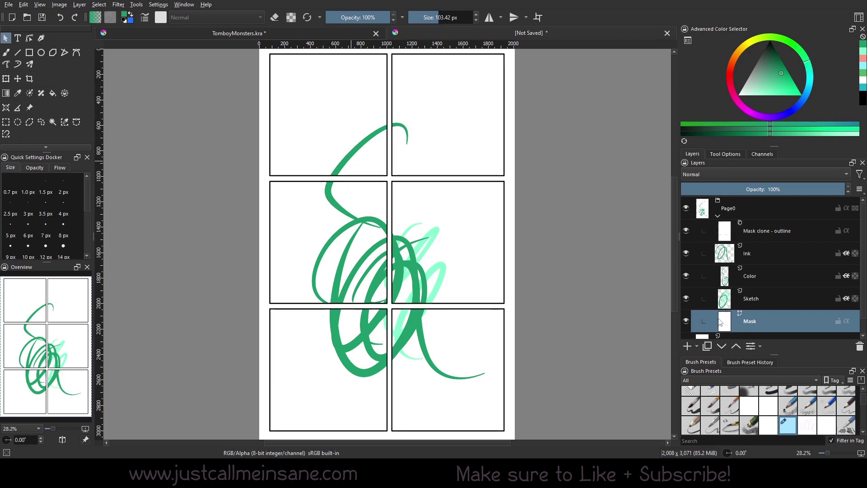
# Step: Round the corners of the four middle and lower panel rectangles on the Mask layer, and select the "Mask clone - outline" layer
pyautogui.click(29, 38)
pyautogui.moveTo(504, 309); pyautogui.dragTo(458, 310)
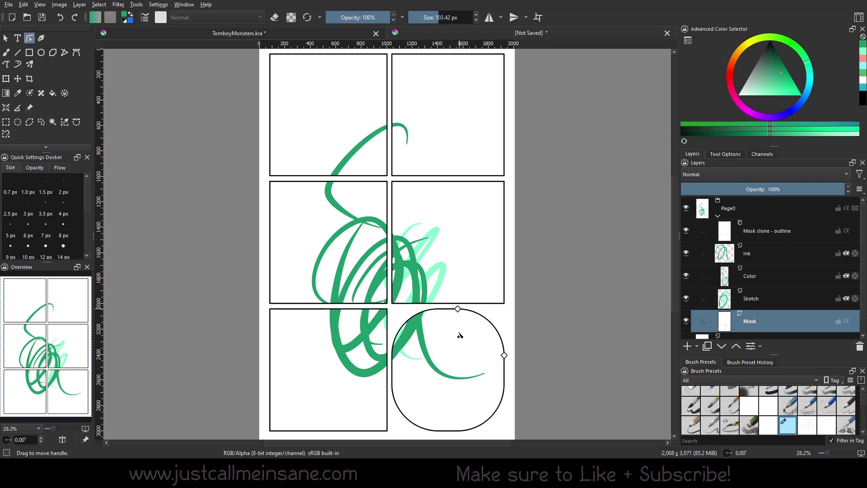
pyautogui.click(387, 310)
pyautogui.moveTo(388, 309); pyautogui.dragTo(339, 309)
pyautogui.click(394, 183)
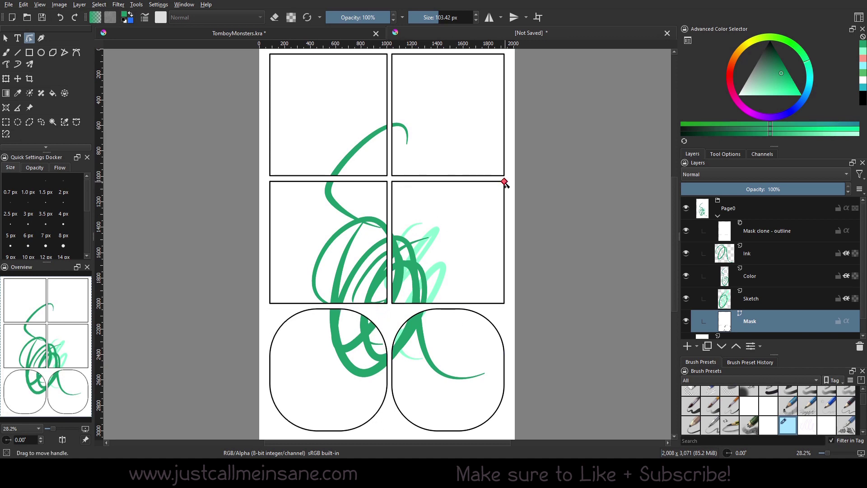
pyautogui.moveTo(504, 181); pyautogui.dragTo(388, 191)
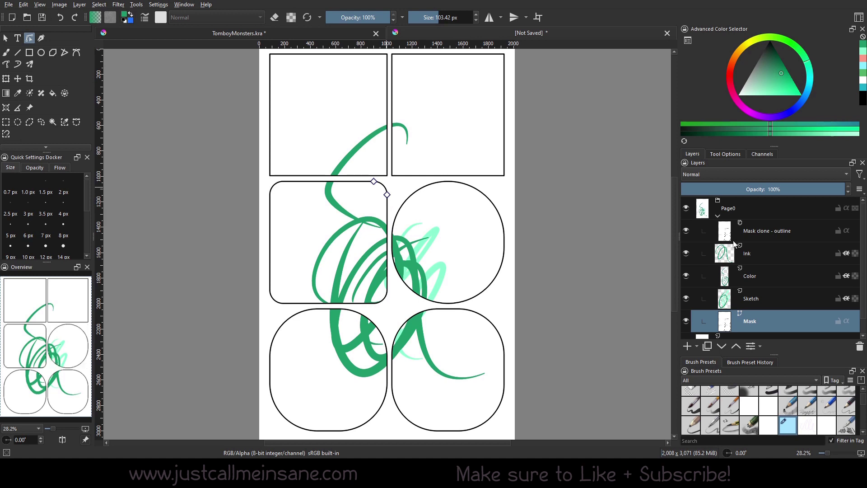
pyautogui.click(762, 228)
pyautogui.moveTo(763, 227)
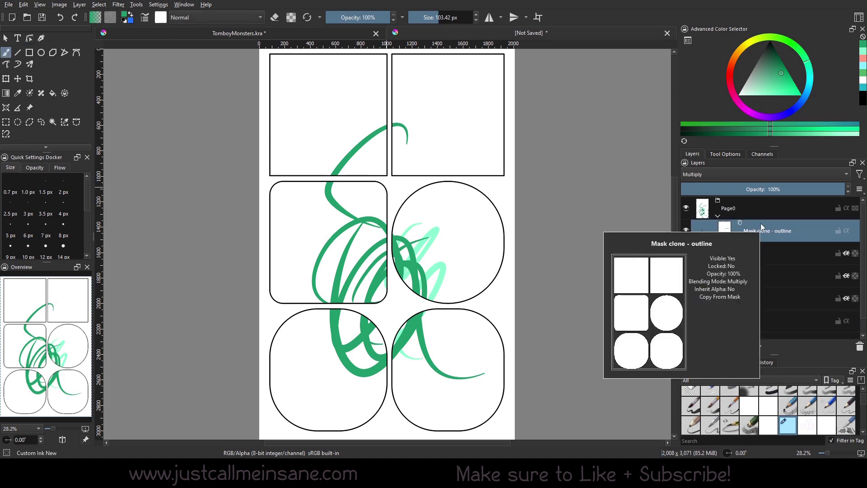
# Step: Close the unsaved comic page document without saving it and select Paint Layer 9 in TomboyMonsters.kra
pyautogui.click(667, 33)
pyautogui.click(454, 240)
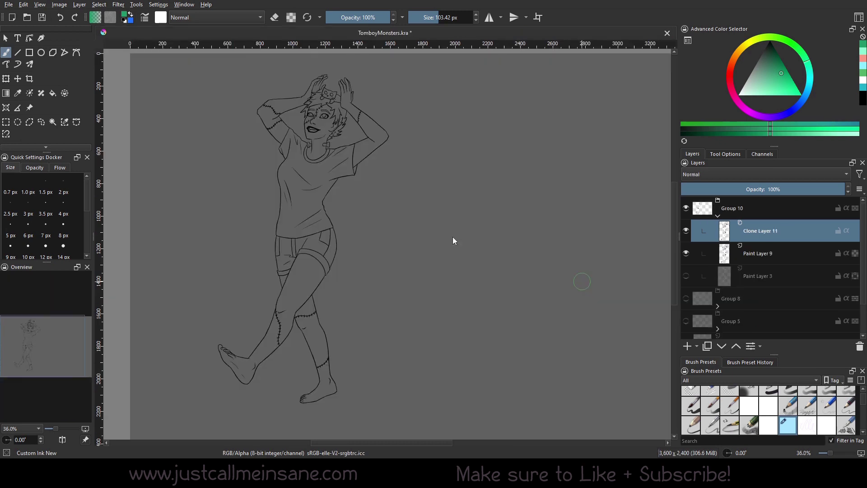
pyautogui.click(751, 253)
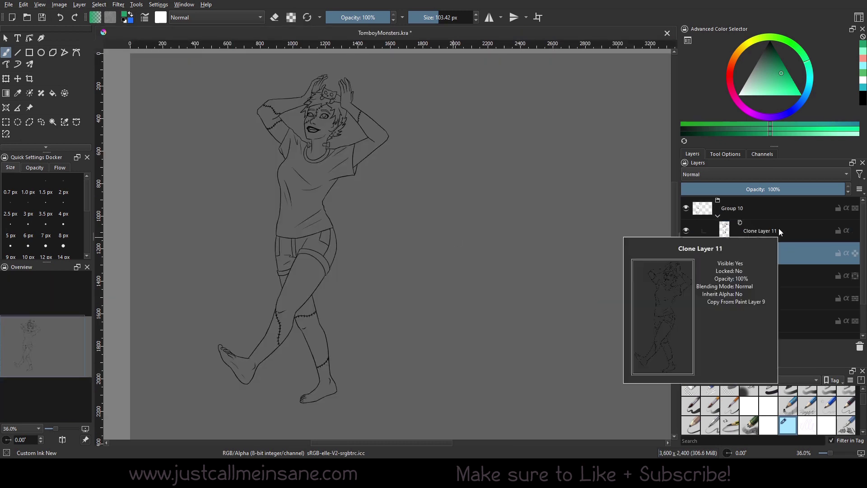
# Step: Add a transform mask to Clone Layer 11
pyautogui.click(789, 237)
pyautogui.click(6, 78)
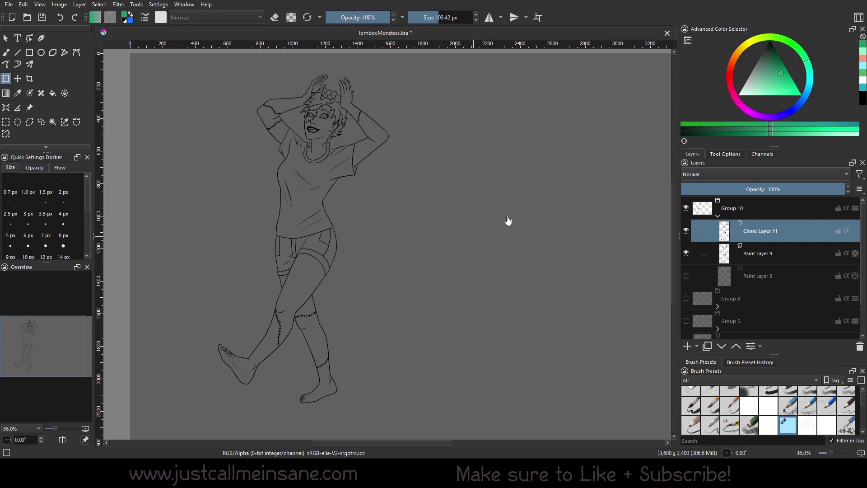
pyautogui.rightClick(758, 232)
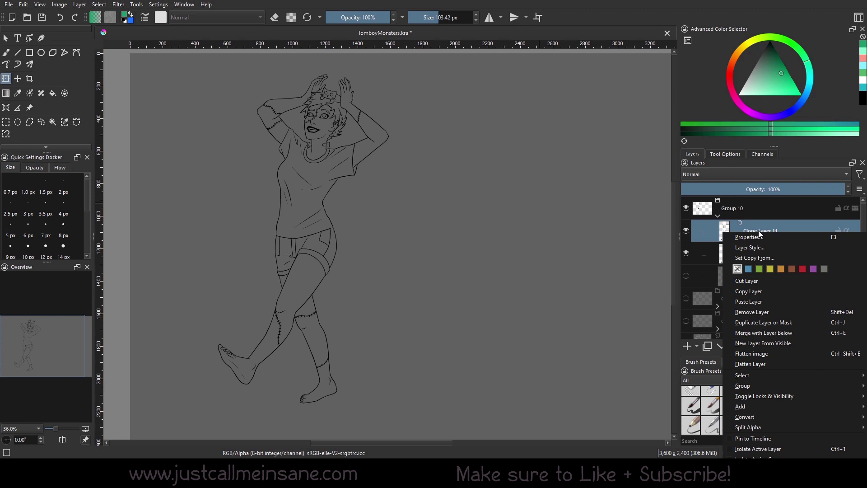
pyautogui.moveTo(745, 406)
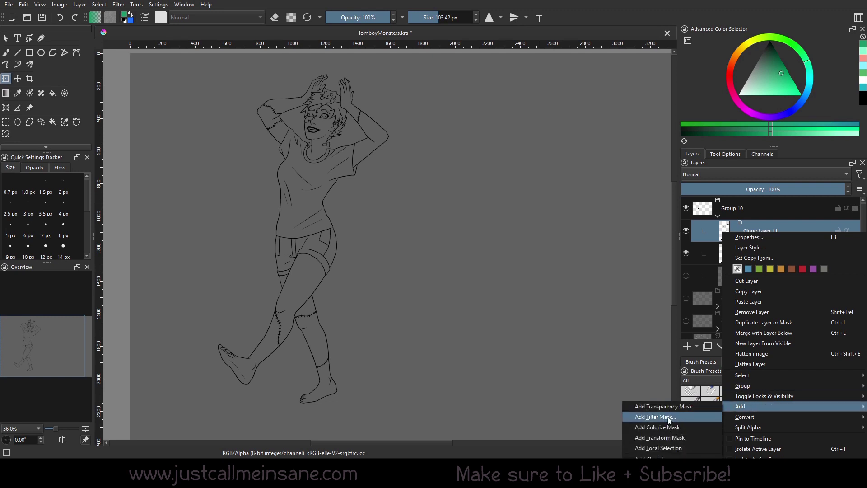
pyautogui.click(669, 437)
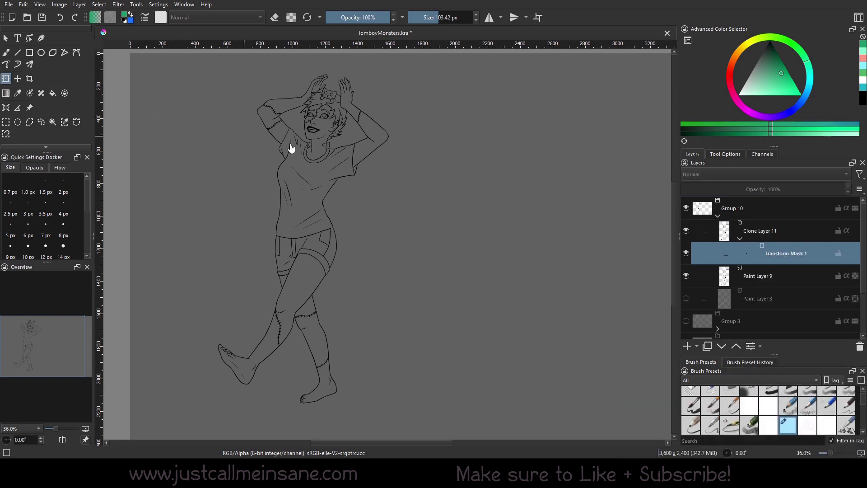
# Step: Shrink the cloned figure through Transform Mask 1 and place it in the canvas's upper area, to the right of the original
pyautogui.moveTo(384, 88); pyautogui.dragTo(353, 143)
pyautogui.moveTo(301, 228); pyautogui.dragTo(519, 149)
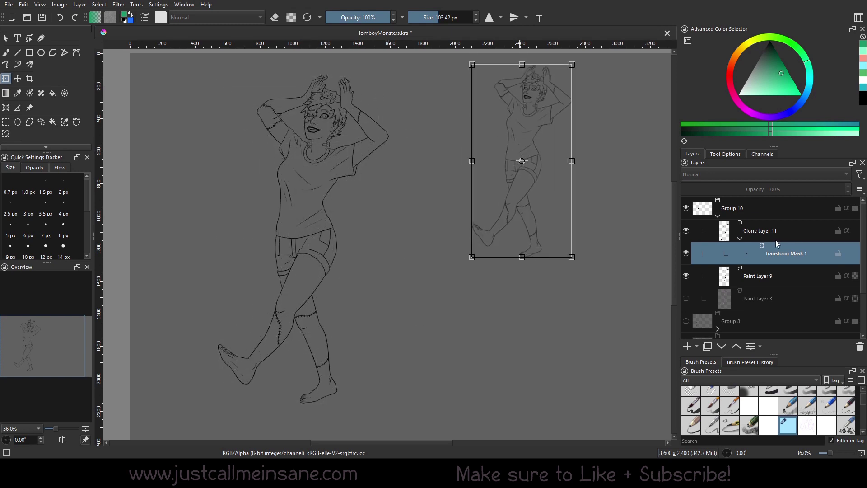
pyautogui.moveTo(563, 101); pyautogui.dragTo(545, 124)
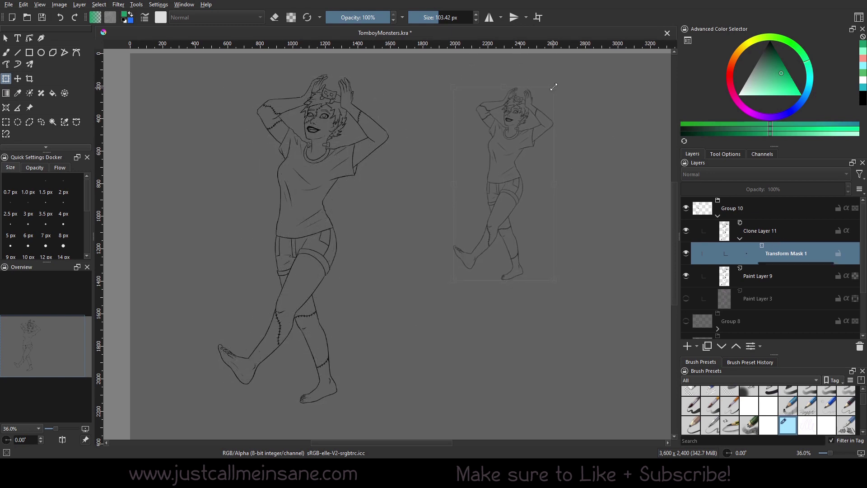
pyautogui.moveTo(554, 87); pyautogui.dragTo(568, 75)
pyautogui.moveTo(515, 119); pyautogui.dragTo(528, 118)
pyautogui.click(5, 52)
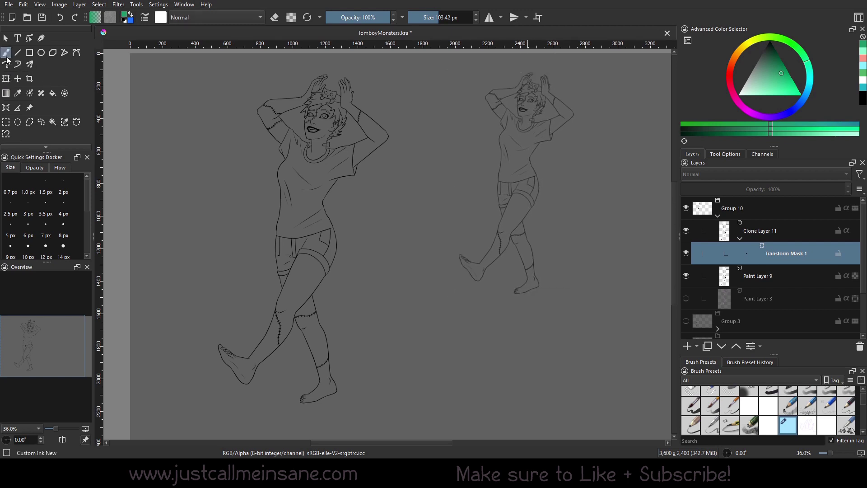
# Step: On Paint Layer 9, draw a small long-eared doodle and long wavy curves around the figure in black with the 6 px ink brush
pyautogui.click(761, 283)
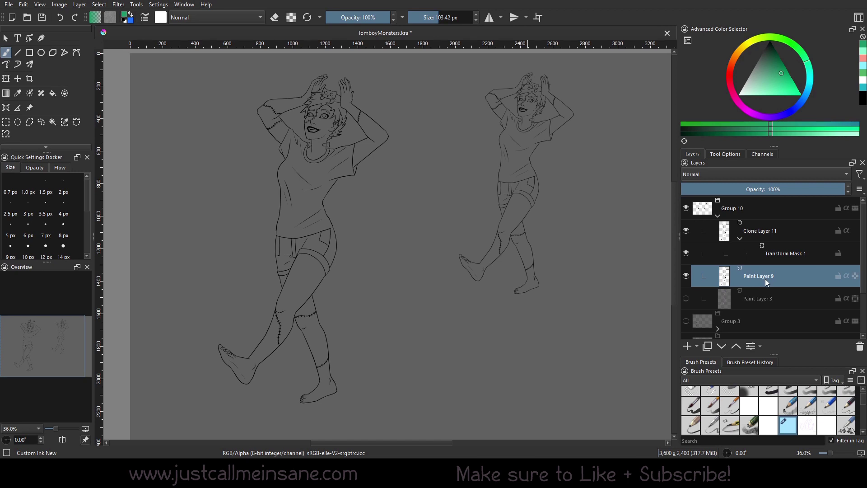
pyautogui.rightClick(342, 240)
pyautogui.click(342, 174)
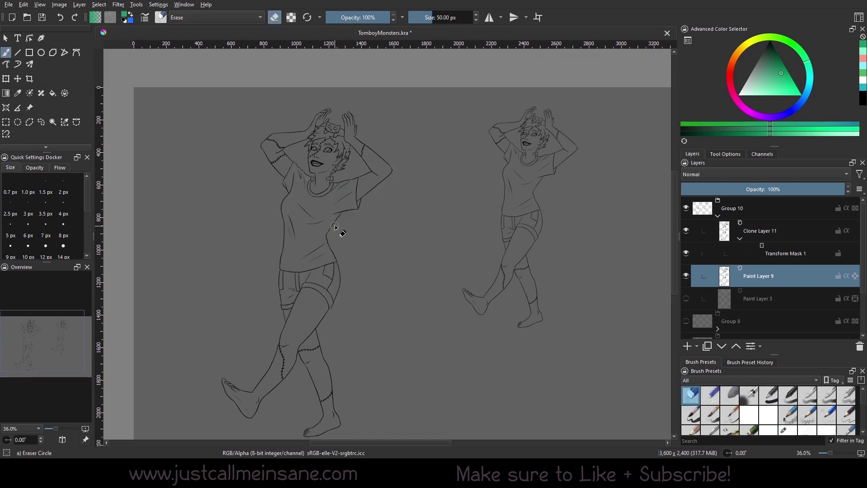
pyautogui.rightClick(377, 220)
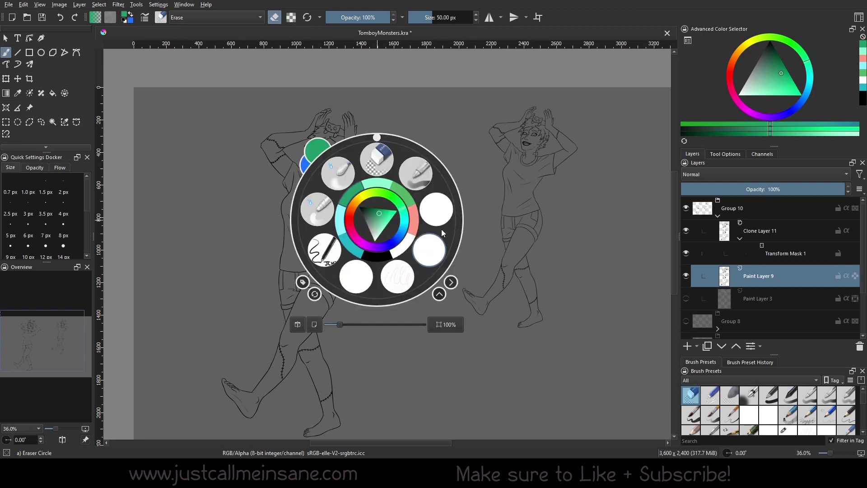
pyautogui.click(324, 250)
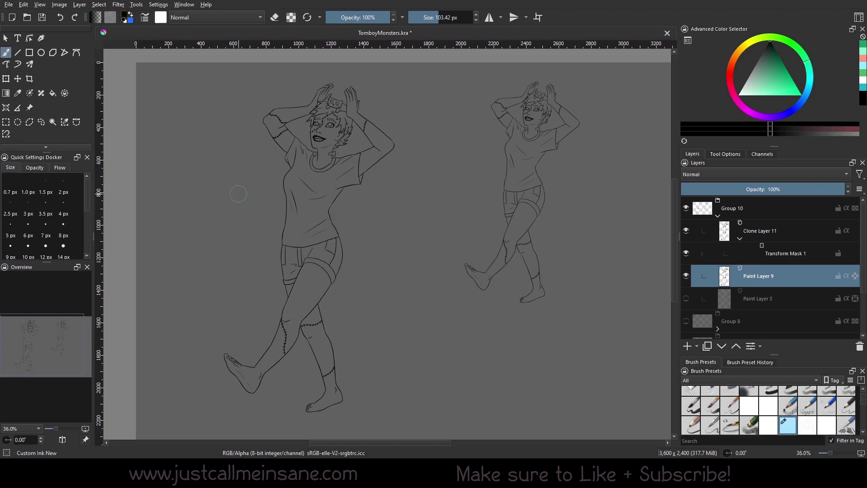
pyautogui.click(308, 17)
pyautogui.moveTo(252, 231)
pyautogui.mouseDown()
pyautogui.moveTo(262, 238)
pyautogui.moveTo(248, 241)
pyautogui.mouseUp()
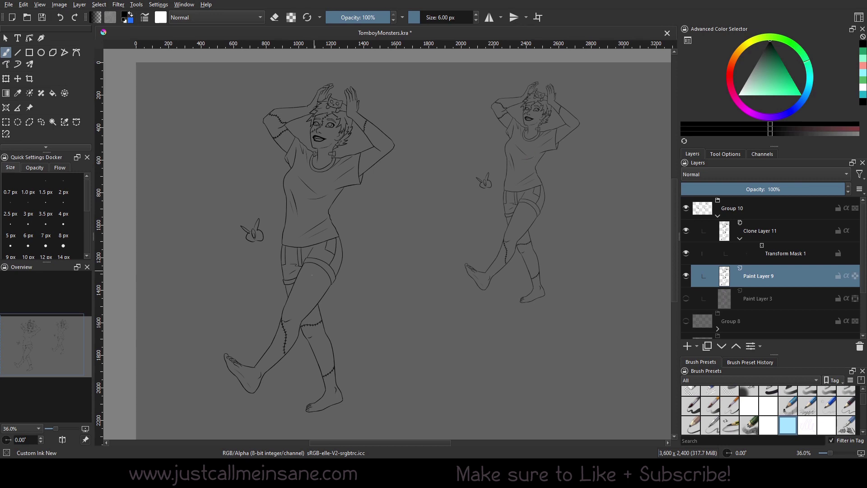
pyautogui.moveTo(347, 303)
pyautogui.mouseDown()
pyautogui.moveTo(354, 339)
pyautogui.moveTo(358, 238)
pyautogui.moveTo(371, 192)
pyautogui.mouseUp()
pyautogui.moveTo(282, 194); pyautogui.dragTo(269, 336)
# Step: Try to transform Clone Layer 11 directly, and shrink the cloned figure further through Transform Mask 1 near the canvas's upper edge
pyautogui.click(763, 229)
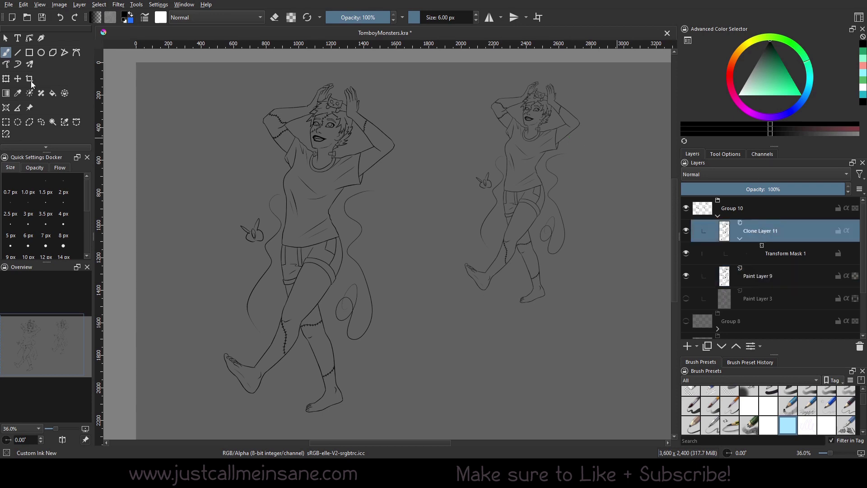
pyautogui.hotkey('ctrl', 't')
pyautogui.click(773, 249)
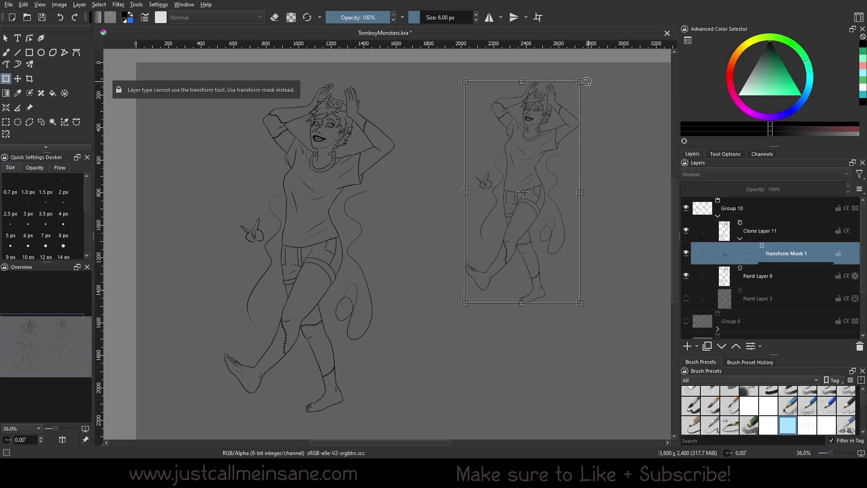
pyautogui.moveTo(580, 81); pyautogui.dragTo(559, 122)
pyautogui.moveTo(536, 150); pyautogui.dragTo(549, 103)
pyautogui.click(6, 53)
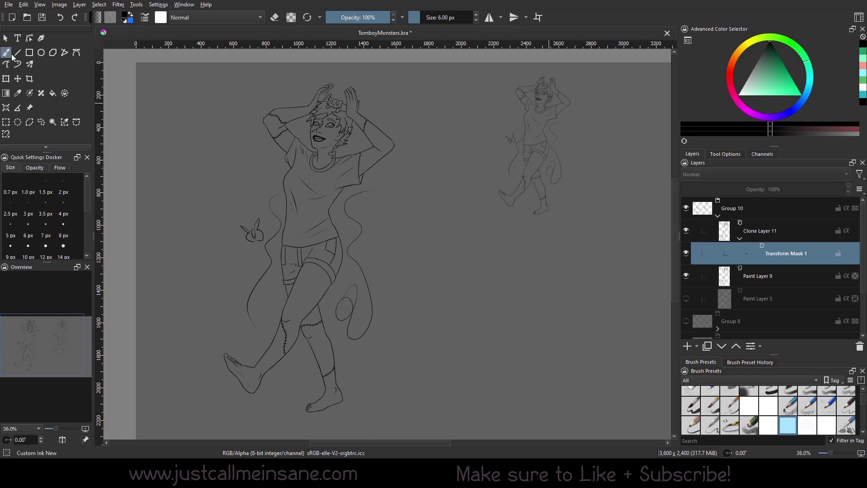
# Step: Erase the doodle and the wavy curves around the large figure on Paint Layer 9 with the 50 px Eraser Circle
pyautogui.click(757, 274)
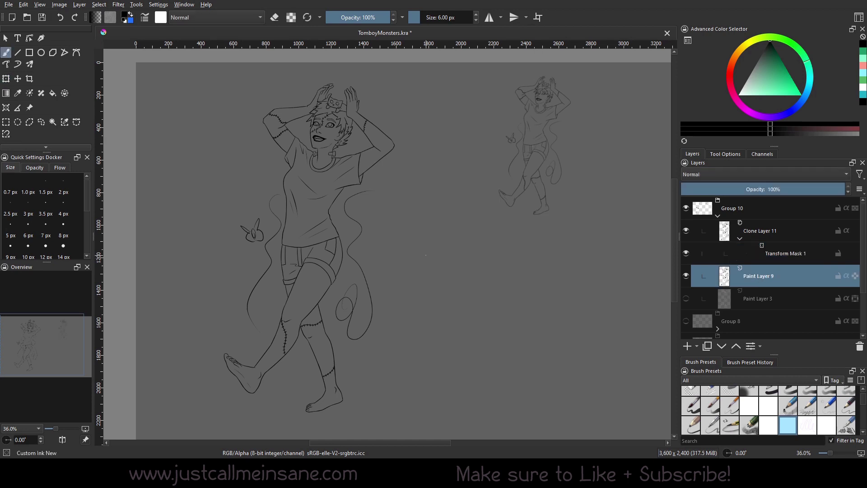
pyautogui.rightClick(392, 286)
pyautogui.click(389, 220)
pyautogui.moveTo(353, 207)
pyautogui.mouseDown()
pyautogui.moveTo(362, 194)
pyautogui.moveTo(357, 219)
pyautogui.mouseUp()
pyautogui.moveTo(253, 231); pyautogui.dragTo(252, 240)
pyautogui.moveTo(272, 195); pyautogui.dragTo(285, 217)
pyautogui.moveTo(265, 284)
pyautogui.mouseDown()
pyautogui.moveTo(254, 316)
pyautogui.moveTo(264, 285)
pyautogui.mouseUp()
pyautogui.moveTo(343, 273)
pyautogui.mouseDown()
pyautogui.moveTo(349, 248)
pyautogui.moveTo(360, 262)
pyautogui.moveTo(367, 339)
pyautogui.moveTo(371, 283)
pyautogui.moveTo(347, 315)
pyautogui.moveTo(347, 337)
pyautogui.moveTo(347, 296)
pyautogui.moveTo(347, 314)
pyautogui.mouseUp()
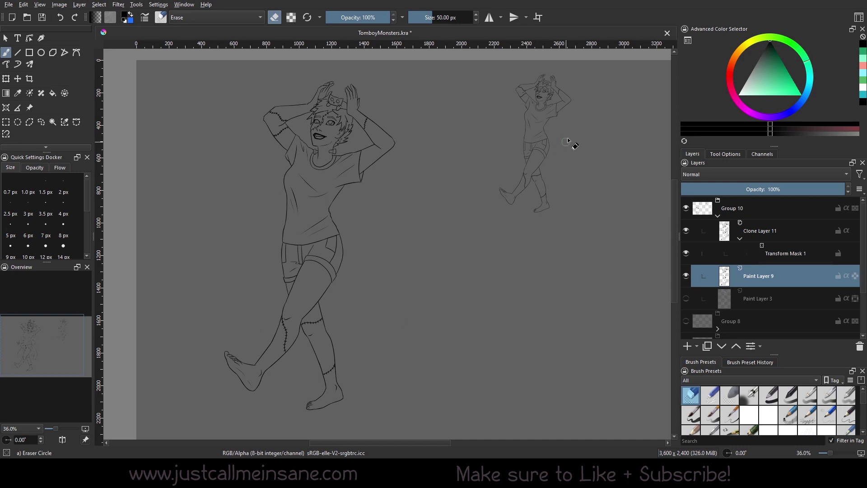
# Step: Erase the ornament on top of the large figure's head and redraw it with the 6 px ink brush
pyautogui.moveTo(351, 181); pyautogui.dragTo(347, 256)
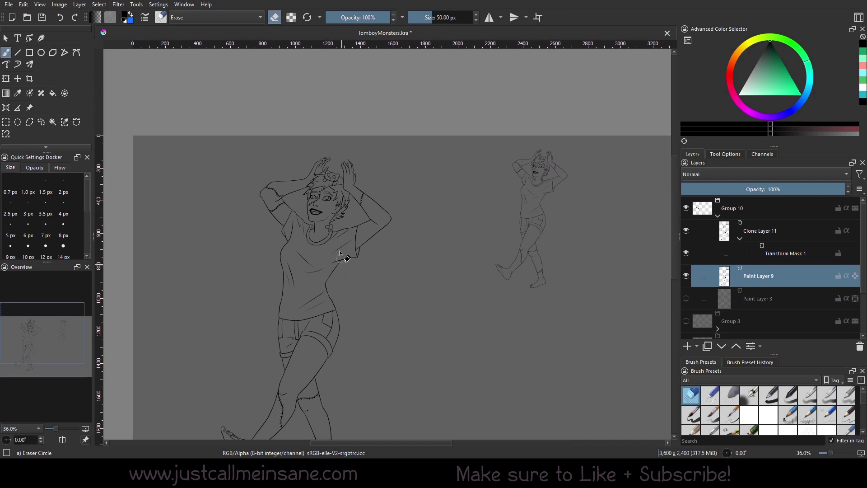
pyautogui.moveTo(330, 166); pyautogui.dragTo(334, 177)
pyautogui.rightClick(334, 172)
pyautogui.click(384, 175)
pyautogui.moveTo(324, 171)
pyautogui.mouseDown()
pyautogui.moveTo(334, 180)
pyautogui.moveTo(336, 166)
pyautogui.moveTo(331, 177)
pyautogui.moveTo(344, 178)
pyautogui.moveTo(331, 186)
pyautogui.mouseUp()
pyautogui.hotkey('ctrl', 'z')
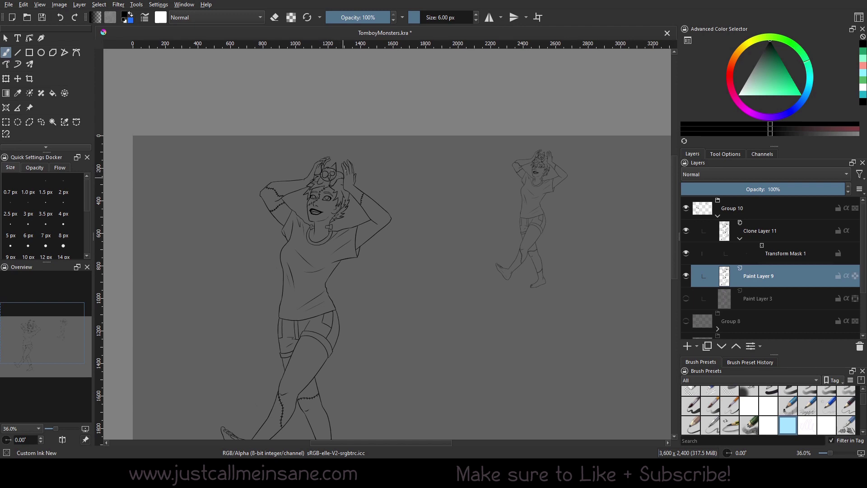
pyautogui.moveTo(500, 288); pyautogui.dragTo(486, 287)
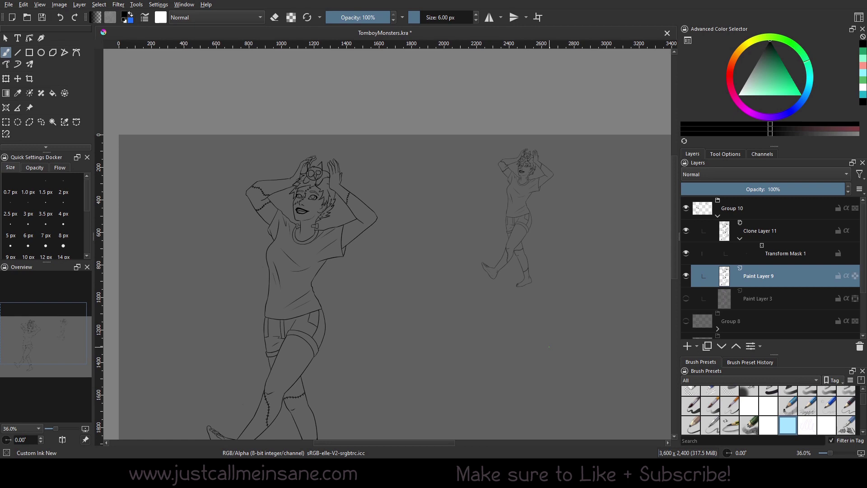
# Step: Undo the redrawn ornament strokes above the large figure's head
pyautogui.hotkey('ctrl', 'z')
pyautogui.hotkey('ctrl', 'z')
pyautogui.hotkey('ctrl', 'z')
pyautogui.hotkey('ctrl', 'z')
pyautogui.hotkey('ctrl', 'z')
pyautogui.hotkey('ctrl', 'z')
pyautogui.hotkey('ctrl', 'z')
pyautogui.hotkey('ctrl', 'z')
pyautogui.moveTo(321, 163); pyautogui.dragTo(310, 179)
pyautogui.scroll(-3, 498, 326)
pyautogui.moveTo(427, 282)
pyautogui.mouseDown()
pyautogui.moveTo(441, 320)
pyautogui.moveTo(411, 257)
pyautogui.moveTo(413, 265)
pyautogui.mouseUp()
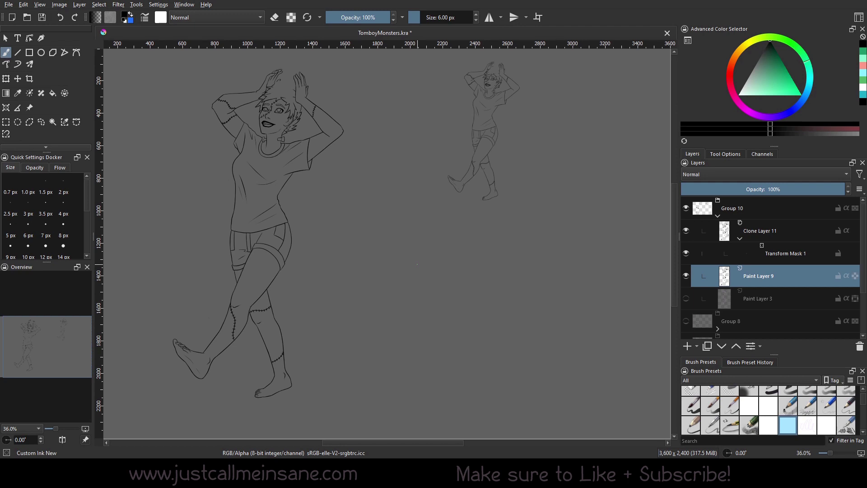
# Step: Add a paint layer above Clone Layer 11 and try to draw a 60 px wide rectangle below the small figure
pyautogui.moveTo(459, 319); pyautogui.dragTo(465, 330)
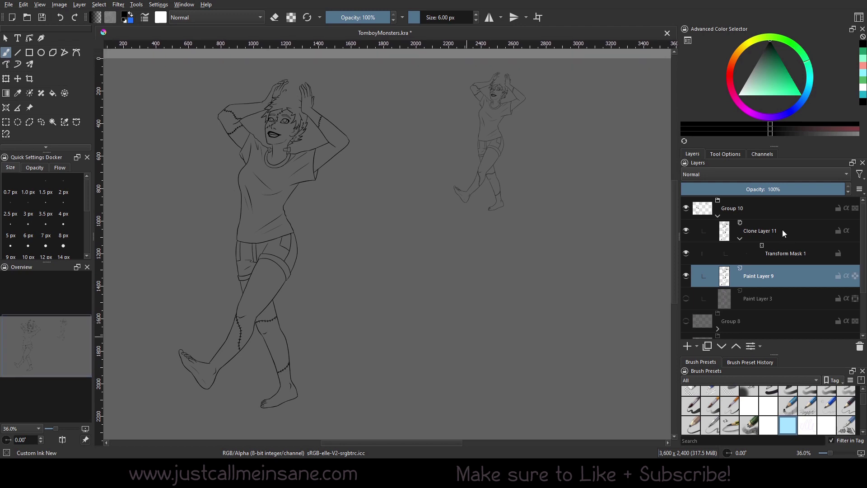
pyautogui.press('Insert')
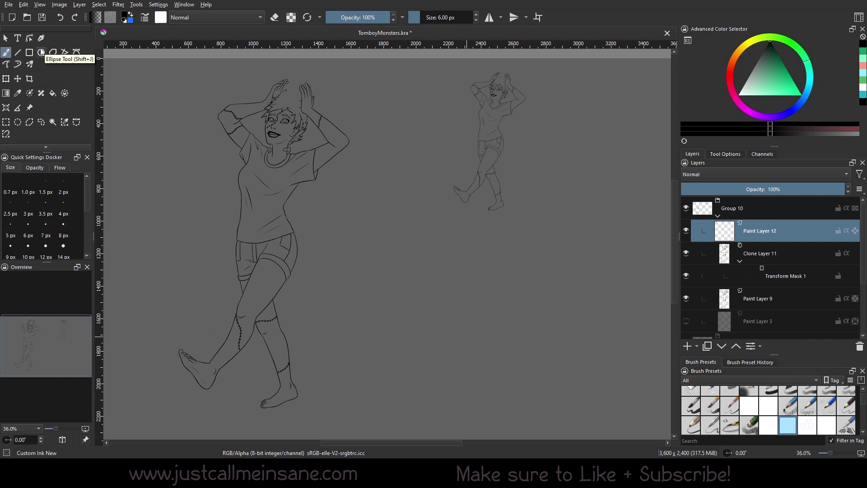
pyautogui.click(29, 53)
pyautogui.click(725, 154)
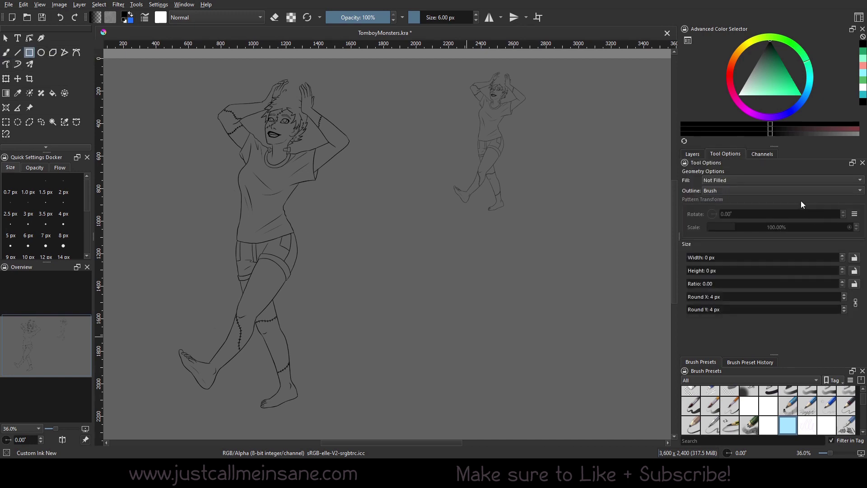
pyautogui.click(739, 257)
pyautogui.write('60')
pyautogui.click(717, 269)
pyautogui.moveTo(435, 262); pyautogui.dragTo(477, 307)
# Step: Lock the Rectangle tool's size to 60 by 60 px and draw the square below the small cloned figure
pyautogui.doubleClick(705, 257)
pyautogui.write('60')
pyautogui.press('Tab')
pyautogui.write('60')
pyautogui.click(854, 270)
pyautogui.click(457, 257)
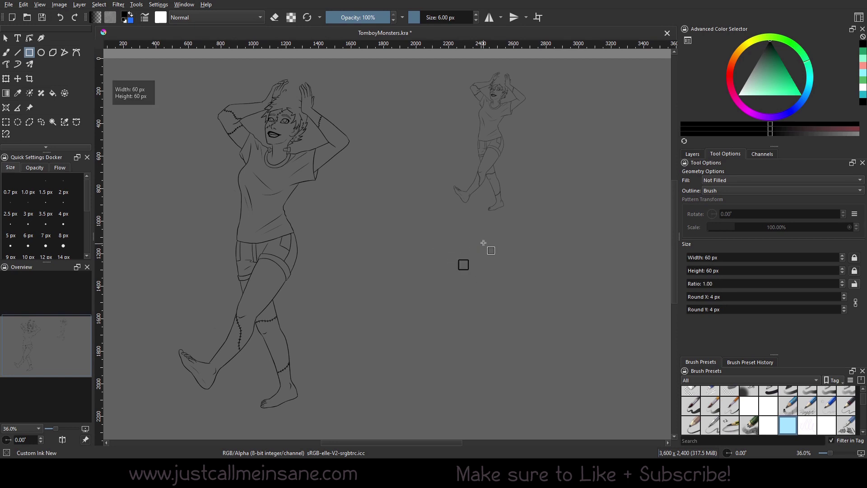
pyautogui.hotkey('ctrl', 't')
pyautogui.moveTo(468, 262); pyautogui.dragTo(477, 223)
pyautogui.press('Escape')
pyautogui.click(466, 263)
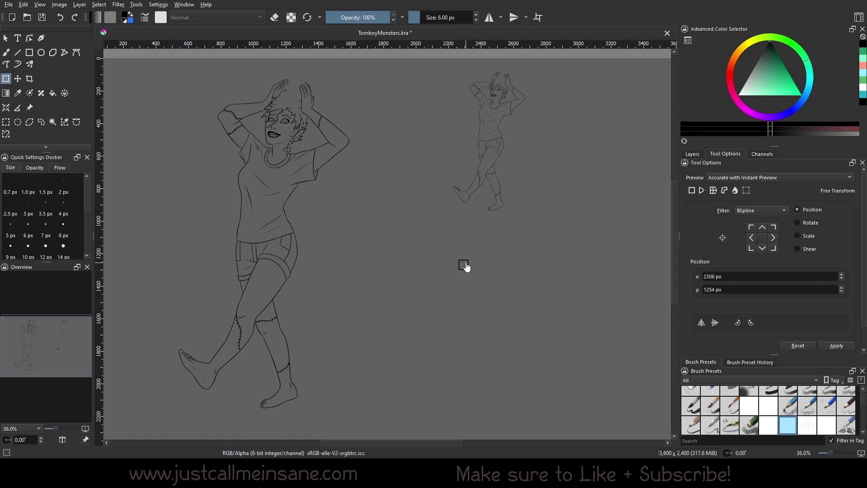
pyautogui.rightClick(483, 242)
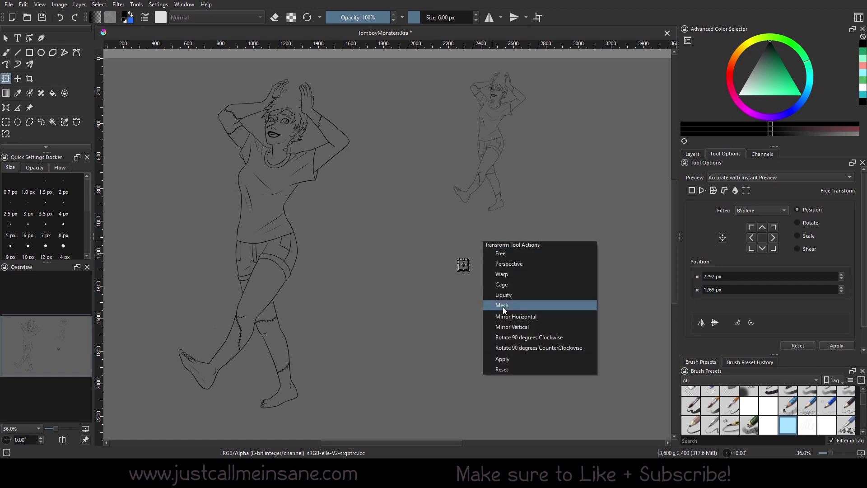
pyautogui.click(6, 52)
# Step: Move the 60 px square up onto the small cloned figure's head with the Transform tool
pyautogui.rightClick(503, 261)
pyautogui.moveTo(465, 366); pyautogui.dragTo(518, 365)
pyautogui.rightClick(517, 334)
pyautogui.click(7, 81)
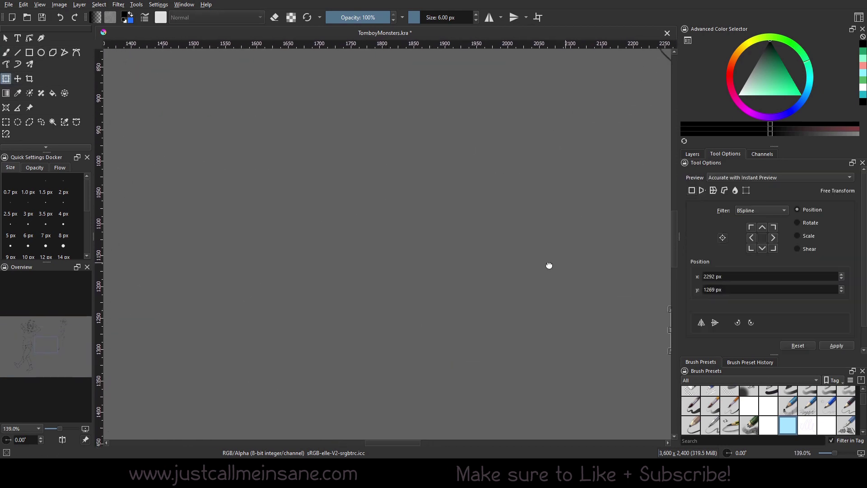
pyautogui.moveTo(514, 265); pyautogui.dragTo(310, 273)
pyautogui.moveTo(453, 312)
pyautogui.mouseDown()
pyautogui.moveTo(460, 194)
pyautogui.moveTo(442, 92)
pyautogui.mouseUp()
pyautogui.moveTo(484, 177); pyautogui.dragTo(477, 377)
pyautogui.moveTo(436, 313); pyautogui.dragTo(392, 94)
pyautogui.moveTo(403, 170); pyautogui.dragTo(408, 352)
pyautogui.moveTo(395, 281); pyautogui.dragTo(405, 109)
pyautogui.moveTo(411, 161); pyautogui.dragTo(409, 306)
pyautogui.moveTo(403, 255); pyautogui.dragTo(564, 202)
pyautogui.moveTo(59, 429); pyautogui.dragTo(59, 429)
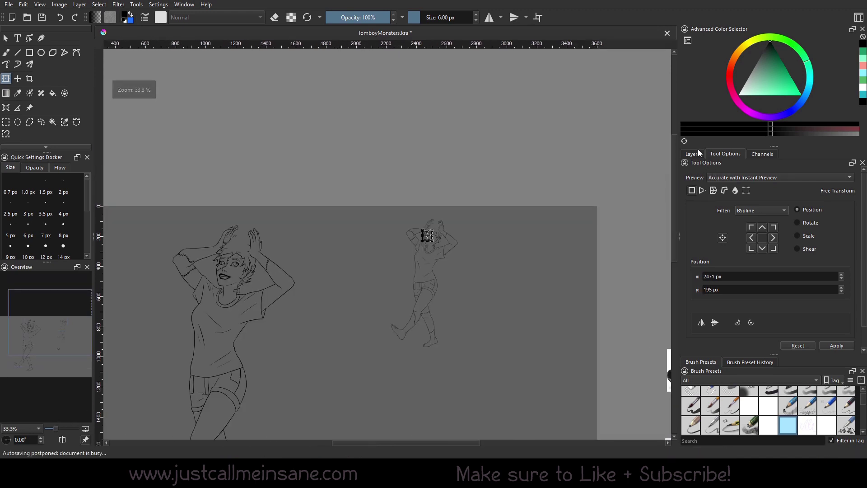
# Step: Shrink the cloned figure with Transform Mask 1 and reposition it so its head lines up with the 60 px square
pyautogui.click(693, 153)
pyautogui.click(777, 273)
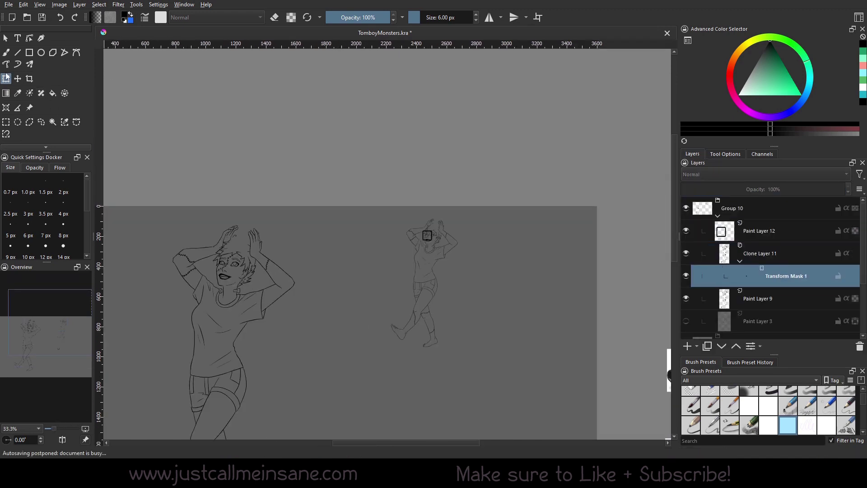
pyautogui.moveTo(457, 219); pyautogui.dragTo(448, 234)
pyautogui.moveTo(435, 263); pyautogui.dragTo(434, 250)
pyautogui.moveTo(449, 218); pyautogui.dragTo(446, 222)
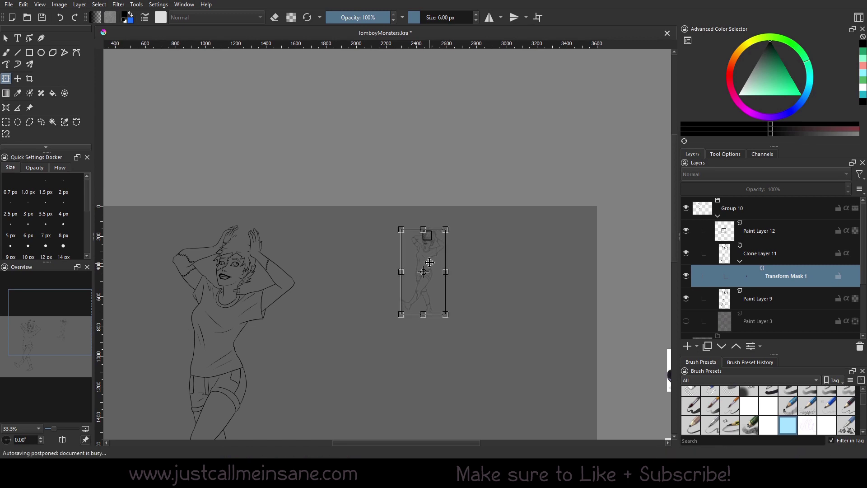
pyautogui.moveTo(350, 316); pyautogui.dragTo(403, 270)
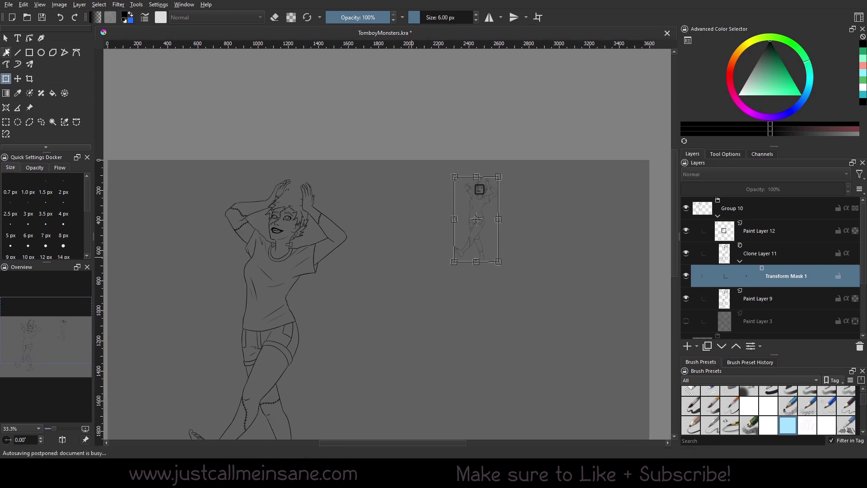
# Step: Draw a short freehand brush stroke on the large figure's face on Paint Layer 9
pyautogui.click(6, 52)
pyautogui.click(756, 299)
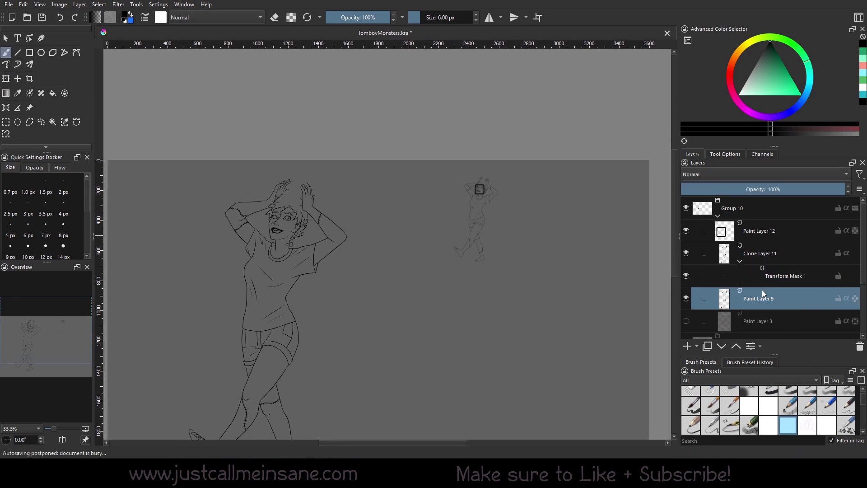
pyautogui.rightClick(294, 253)
pyautogui.moveTo(259, 356); pyautogui.dragTo(268, 357)
pyautogui.click(401, 278)
pyautogui.rightClick(385, 252)
pyautogui.click(438, 272)
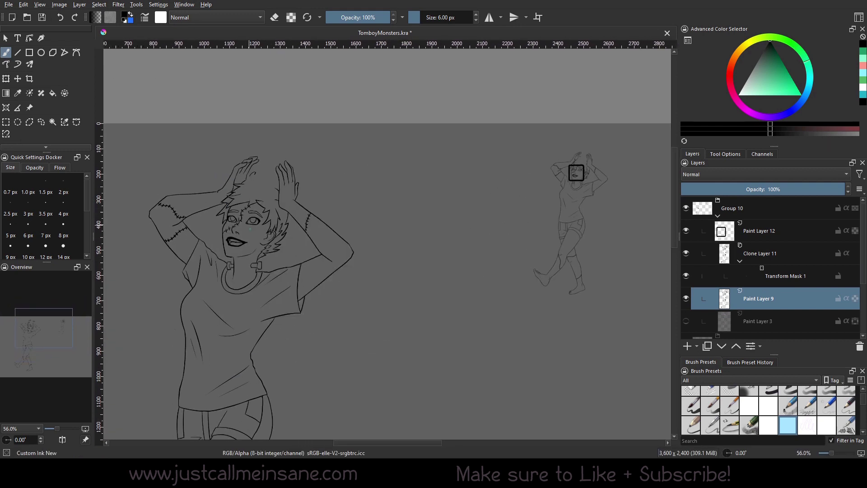
pyautogui.moveTo(247, 230)
pyautogui.mouseDown()
pyautogui.moveTo(261, 231)
pyautogui.moveTo(246, 231)
pyautogui.mouseUp()
# Step: Undo the face stroke, the clone's latest resize and the square's move onto the small figure's head
pyautogui.hotkey('ctrl', 'z')
pyautogui.hotkey('ctrl', 'z')
pyautogui.hotkey('ctrl', 'z')
pyautogui.hotkey('ctrl', 'z')
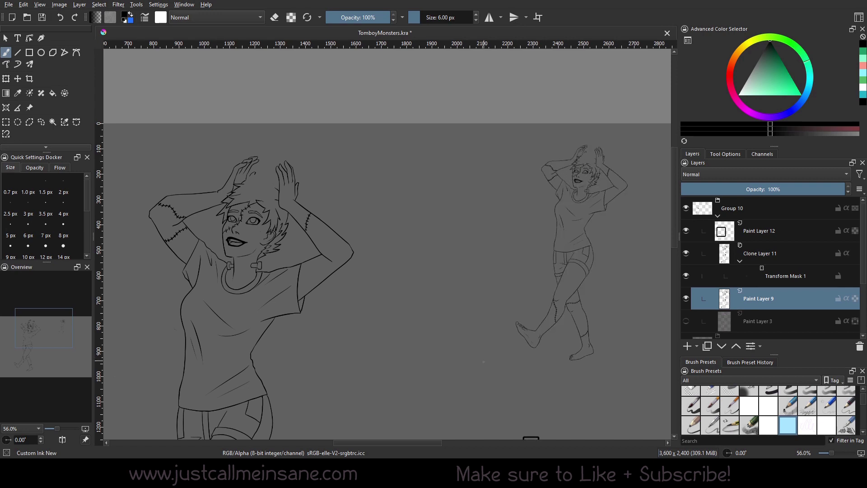
# Step: Delete Paint Layer 12, which holds the square below the small cloned figure
pyautogui.rightClick(405, 311)
pyautogui.moveTo(485, 362); pyautogui.dragTo(501, 270)
pyautogui.click(373, 411)
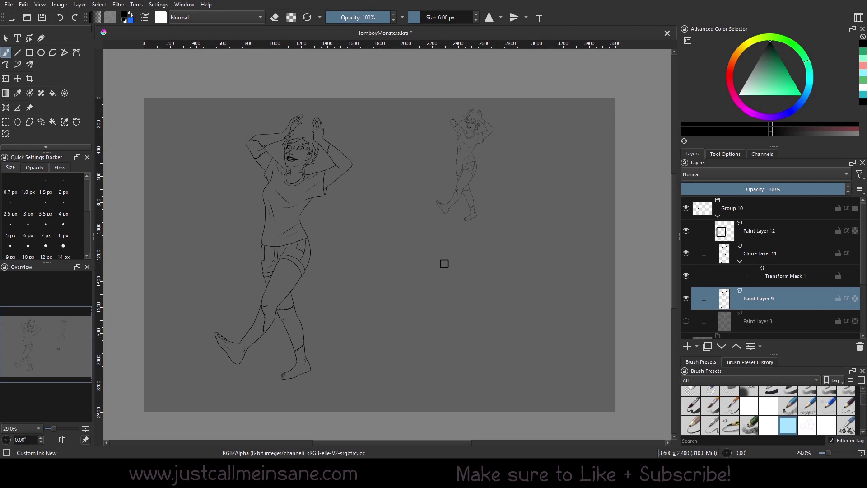
pyautogui.click(785, 233)
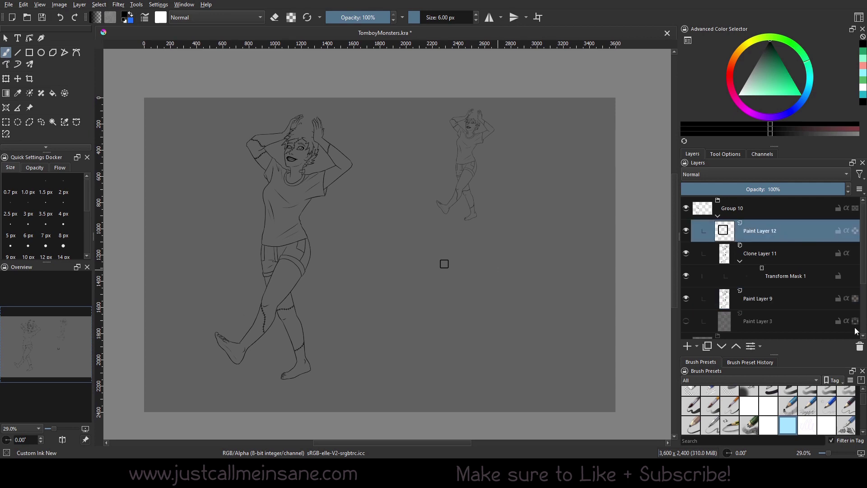
pyautogui.click(855, 346)
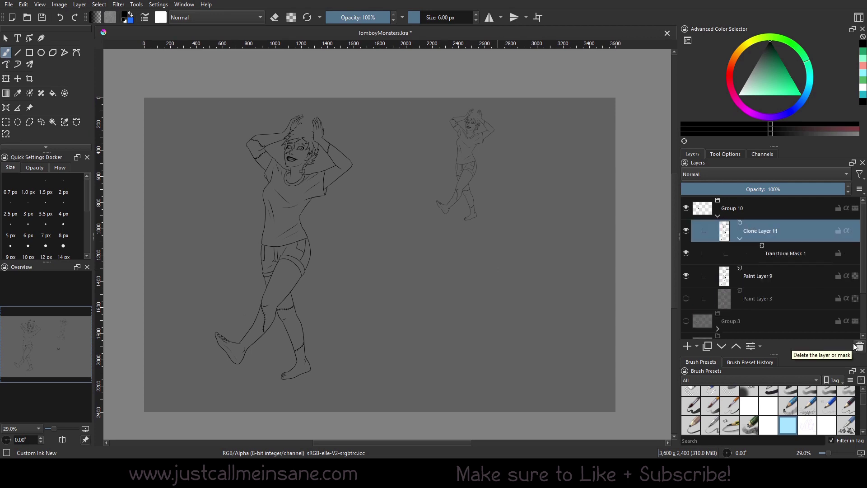